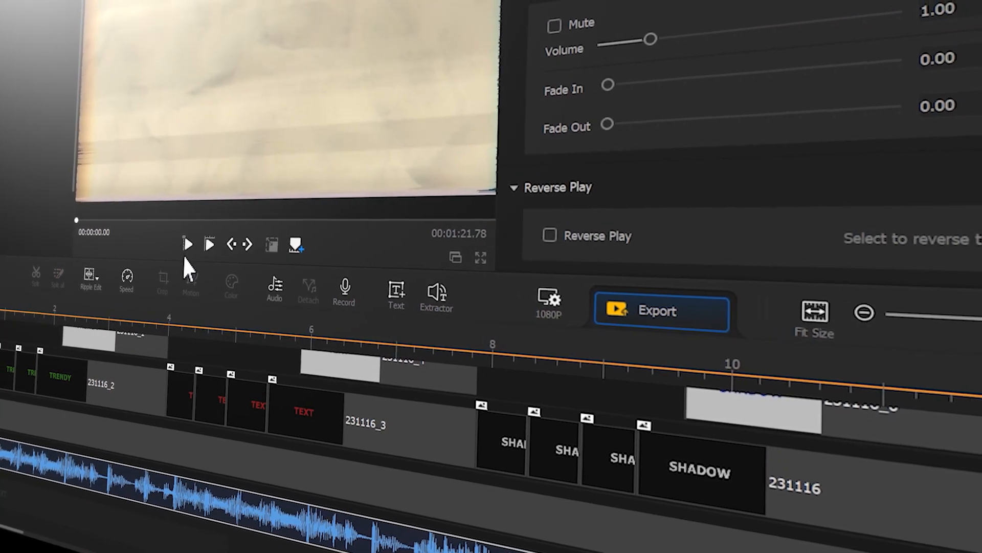
pyautogui.click(182, 243)
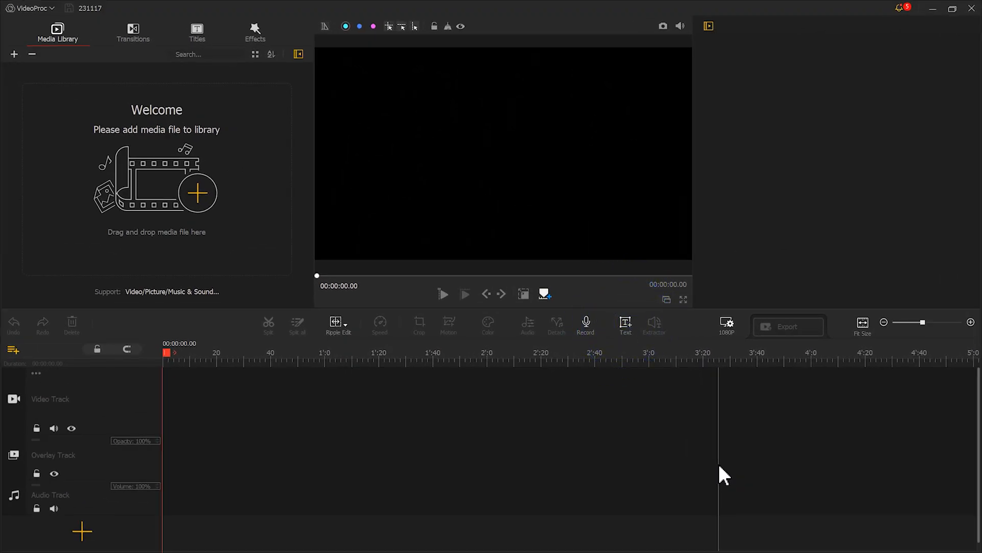
# Add a text clip to the project and replace its placeholder with TRENDY
pyautogui.click(625, 323)
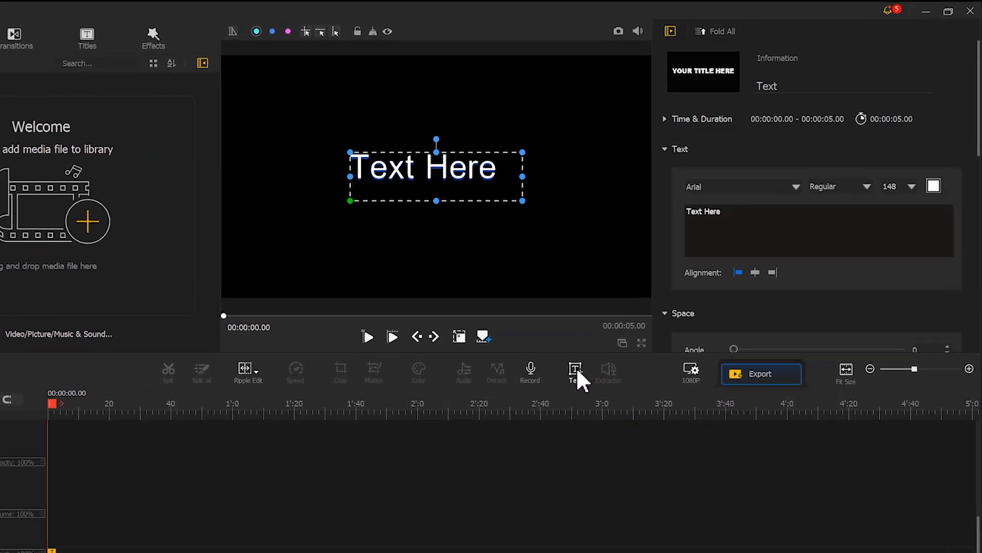
pyautogui.moveTo(733, 213); pyautogui.dragTo(693, 212)
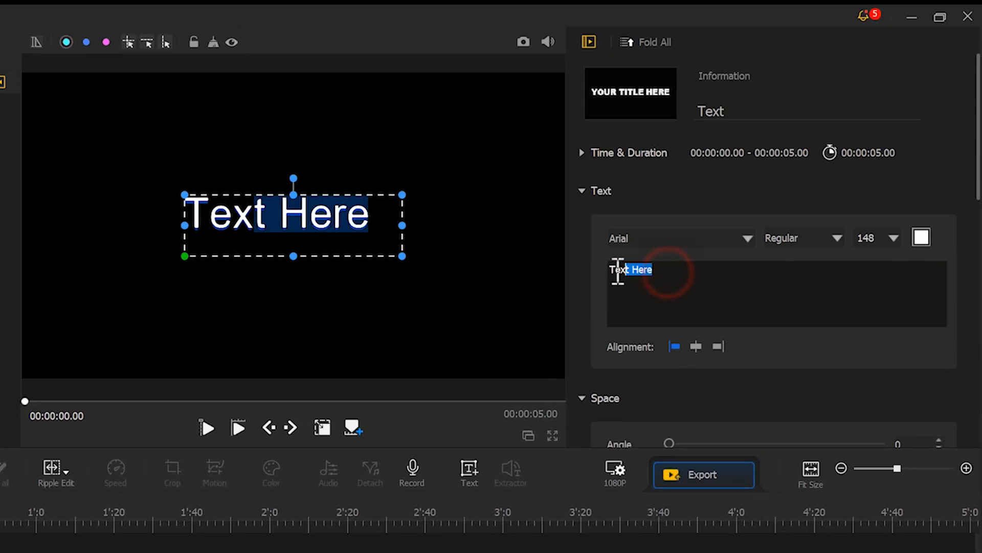
pyautogui.moveTo(618, 271); pyautogui.dragTo(612, 268)
pyautogui.write('TRENDY')
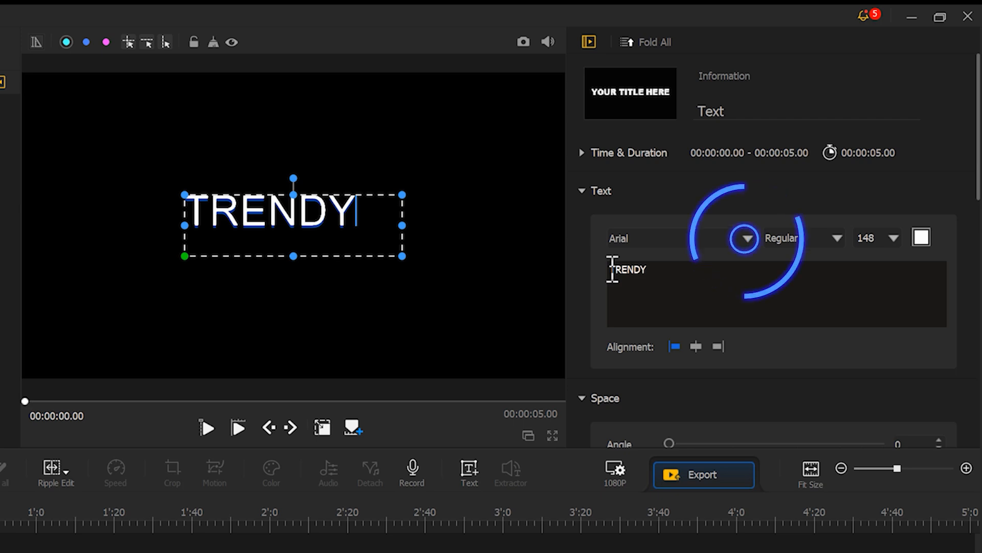
# Format the TRENDY text in Tahoma Bold at size 200
pyautogui.click(749, 244)
pyautogui.moveTo(847, 262); pyautogui.dragTo(861, 484)
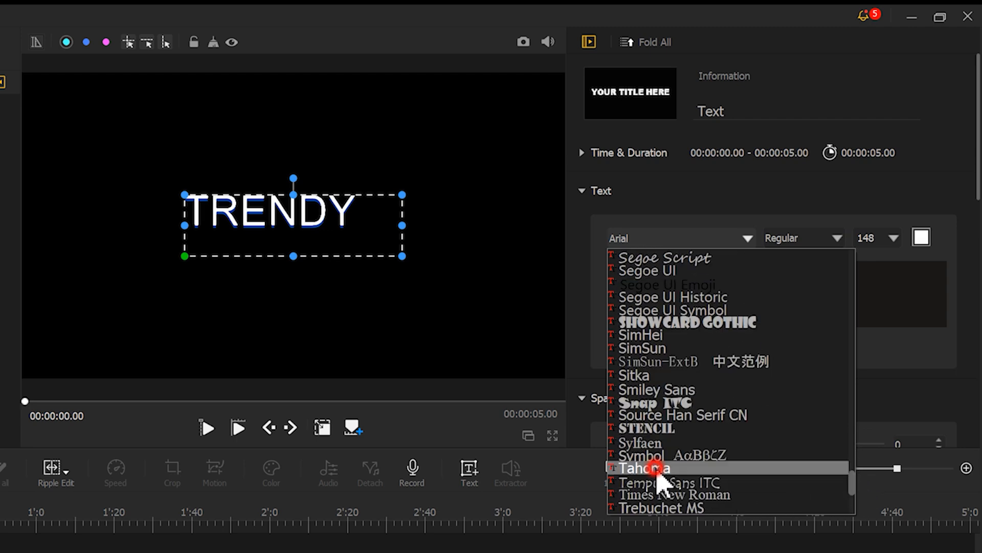
pyautogui.click(652, 465)
pyautogui.click(835, 237)
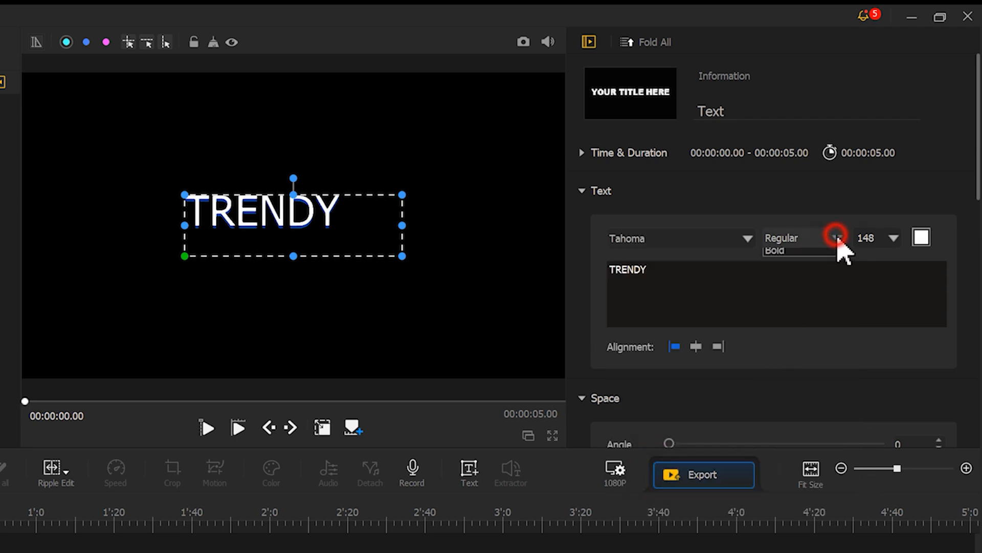
pyautogui.click(833, 265)
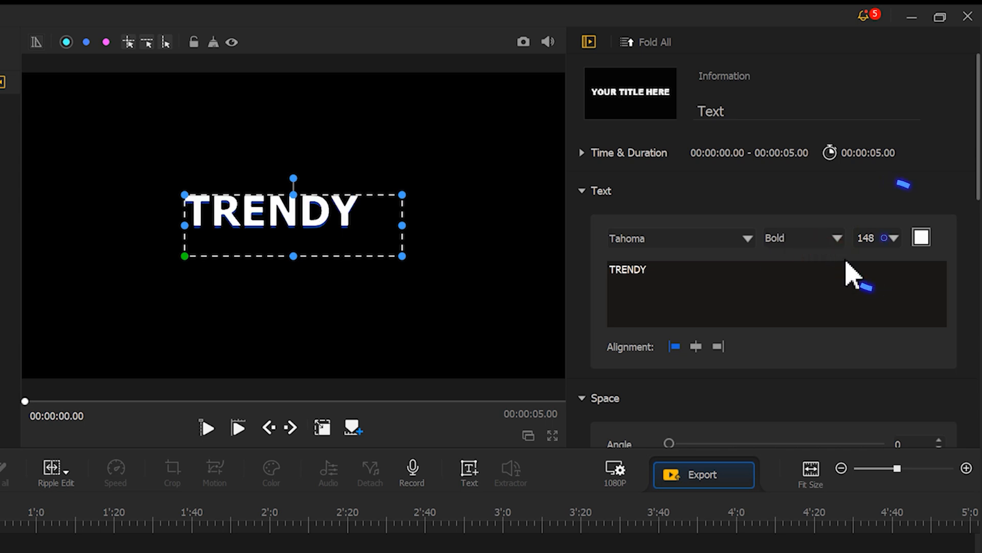
pyautogui.doubleClick(878, 245)
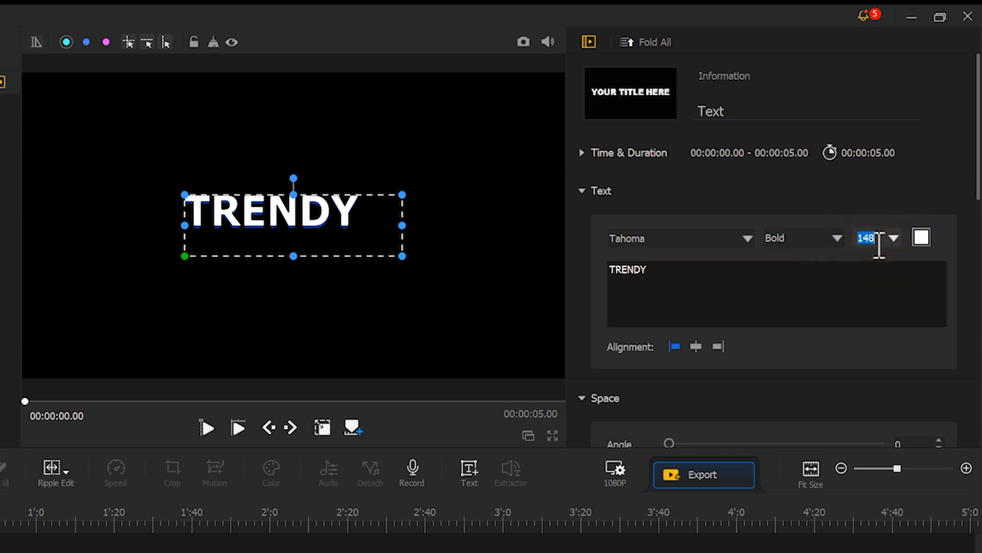
pyautogui.write('200')
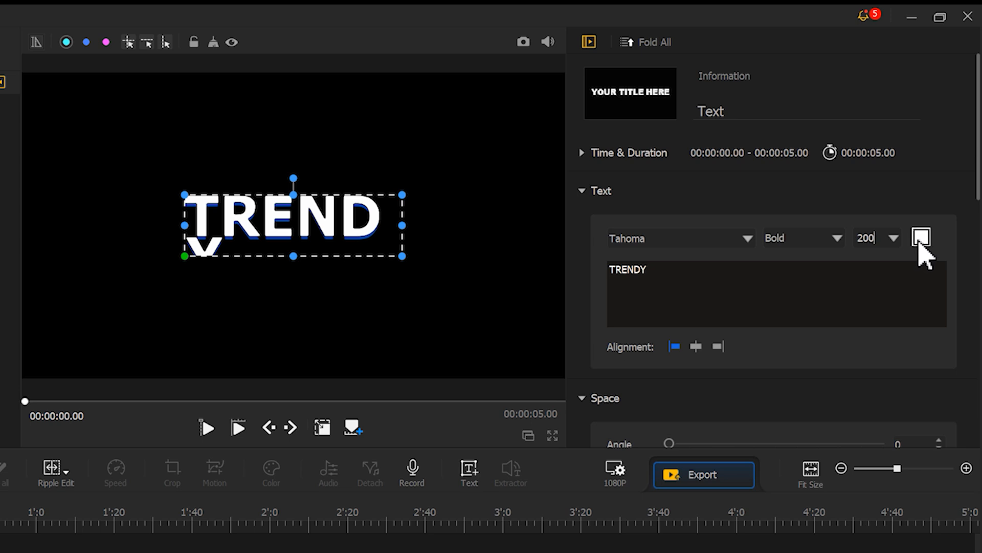
# Colour the TRENDY text dark green (#057c1b) and set its text shadow offset to 0
pyautogui.click(921, 237)
pyautogui.moveTo(233, 366); pyautogui.dragTo(191, 402)
pyautogui.click(274, 455)
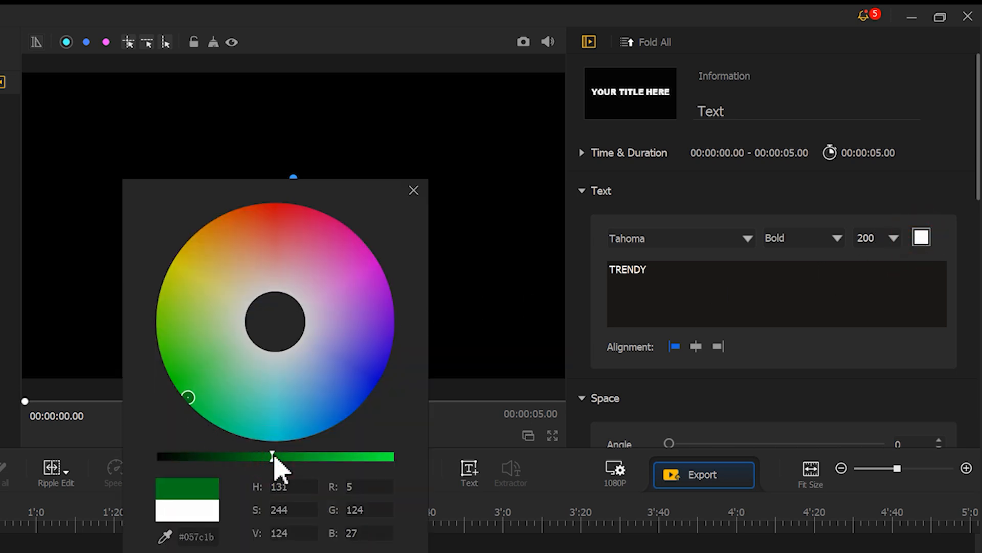
pyautogui.click(301, 552)
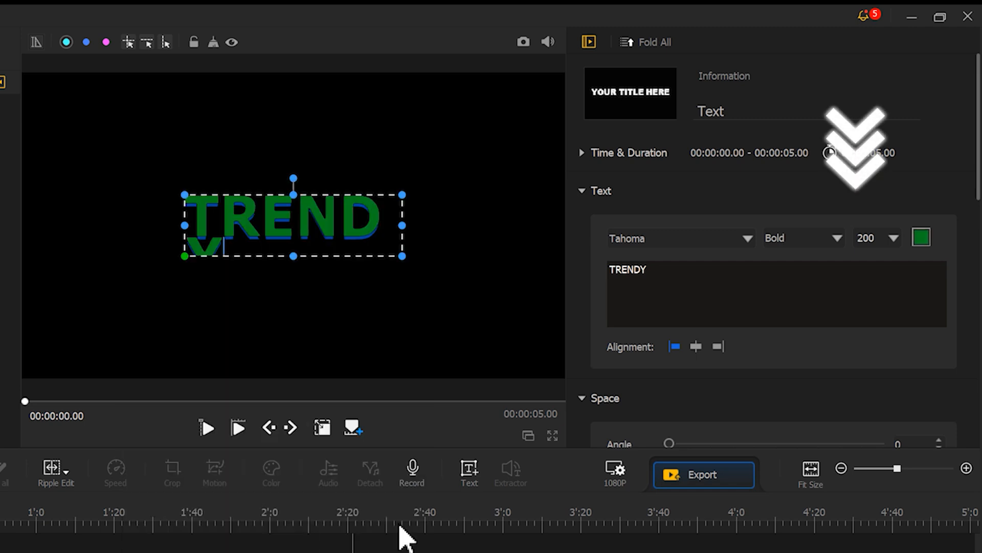
pyautogui.moveTo(978, 166); pyautogui.dragTo(967, 423)
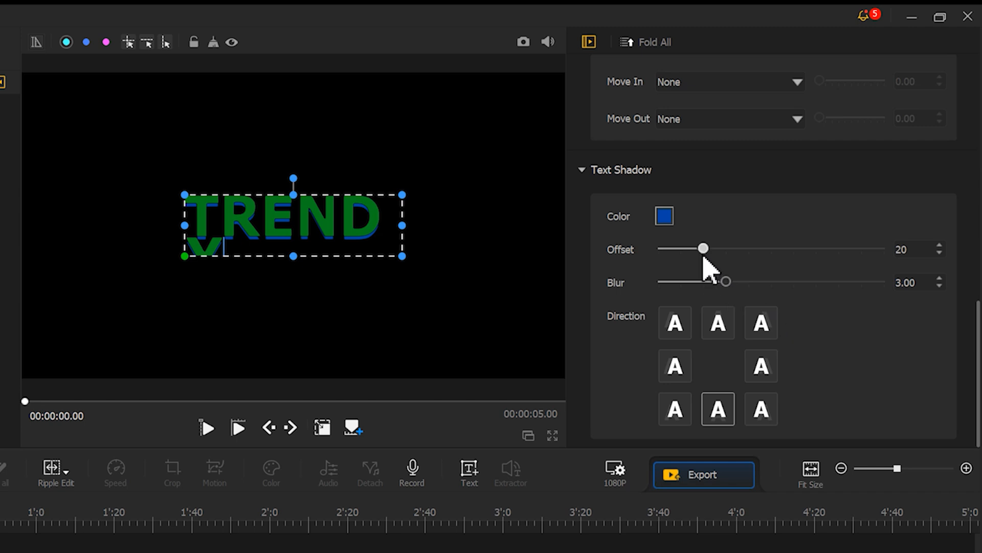
pyautogui.moveTo(704, 257); pyautogui.dragTo(652, 257)
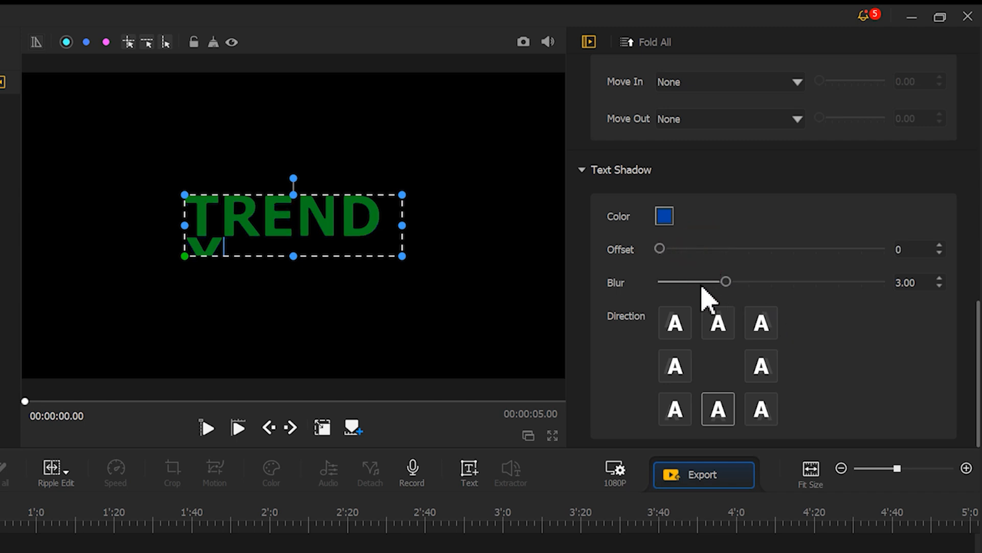
# Widen the text box so TRENDY fits on one line and move it to the centre of the frame
pyautogui.scroll(10, 714, 166)
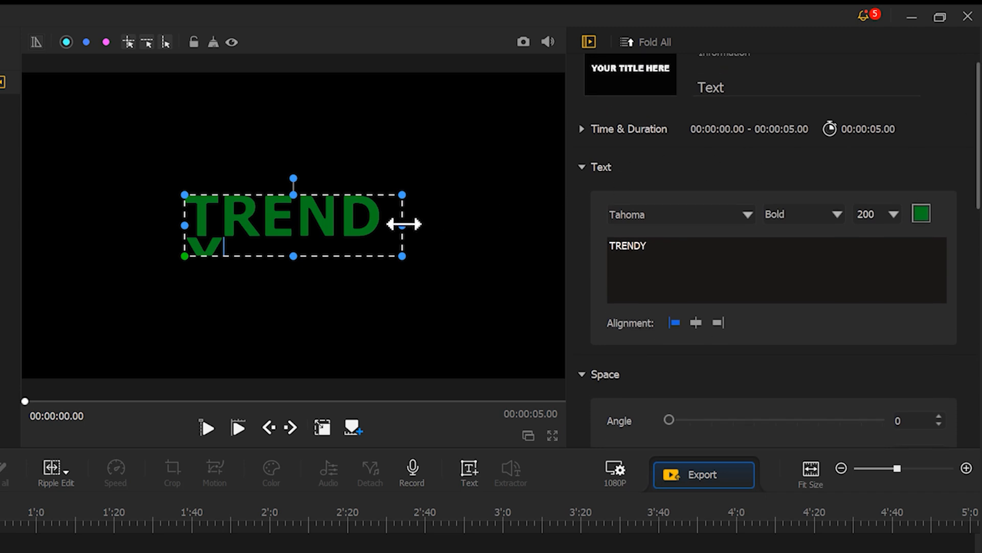
pyautogui.moveTo(404, 224); pyautogui.dragTo(445, 222)
pyautogui.moveTo(347, 230); pyautogui.dragTo(324, 228)
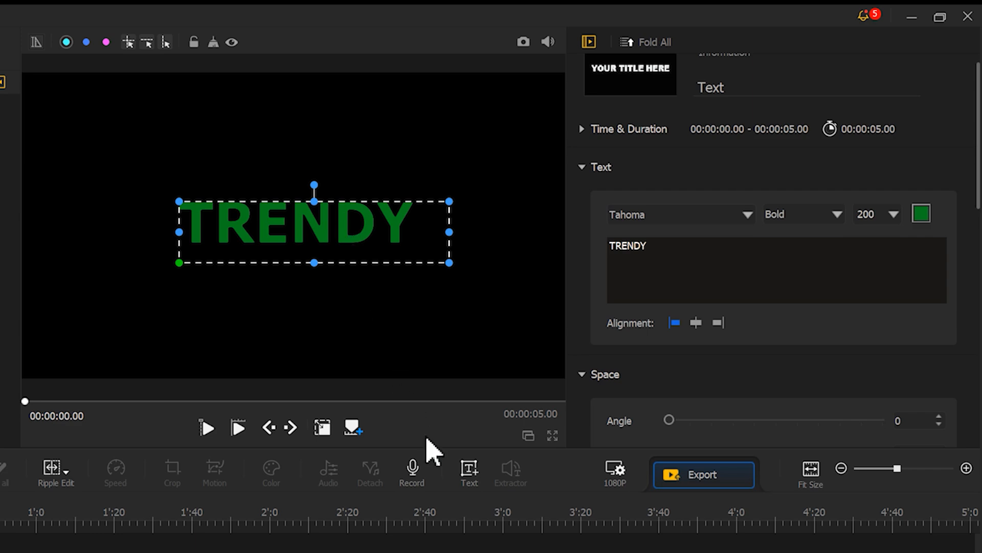
# Deselect the text box and take a snapshot of the green TRENDY text on the black background
pyautogui.click(427, 438)
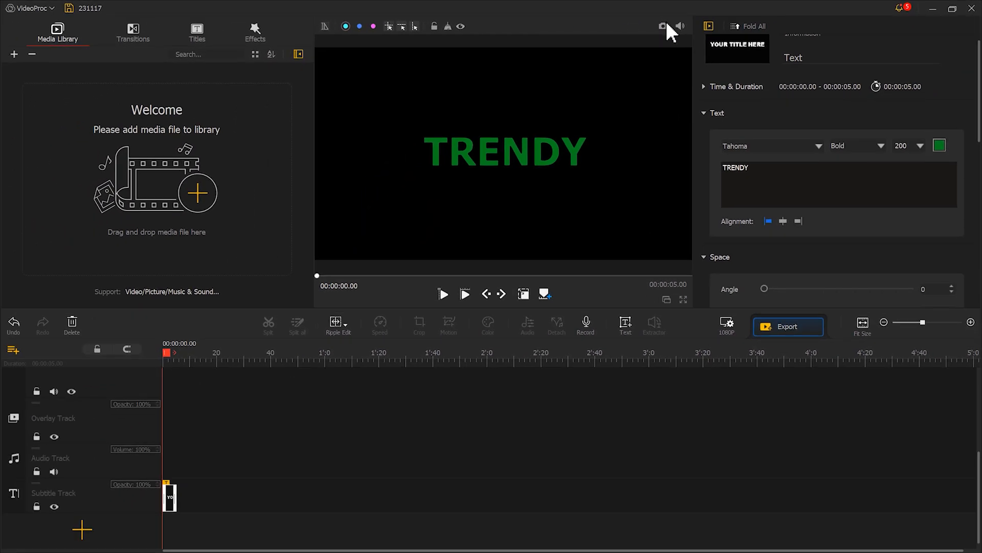
pyautogui.click(664, 25)
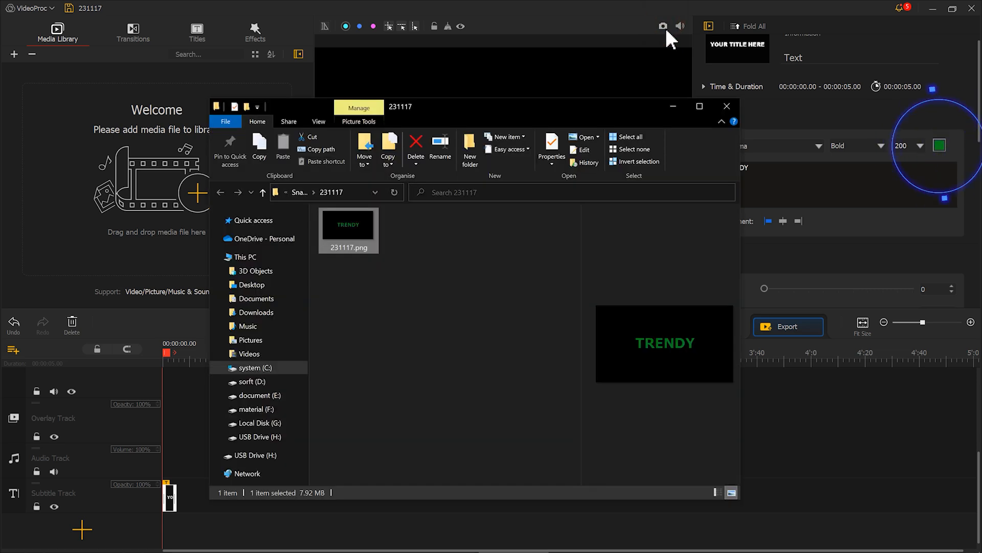
pyautogui.click(839, 169)
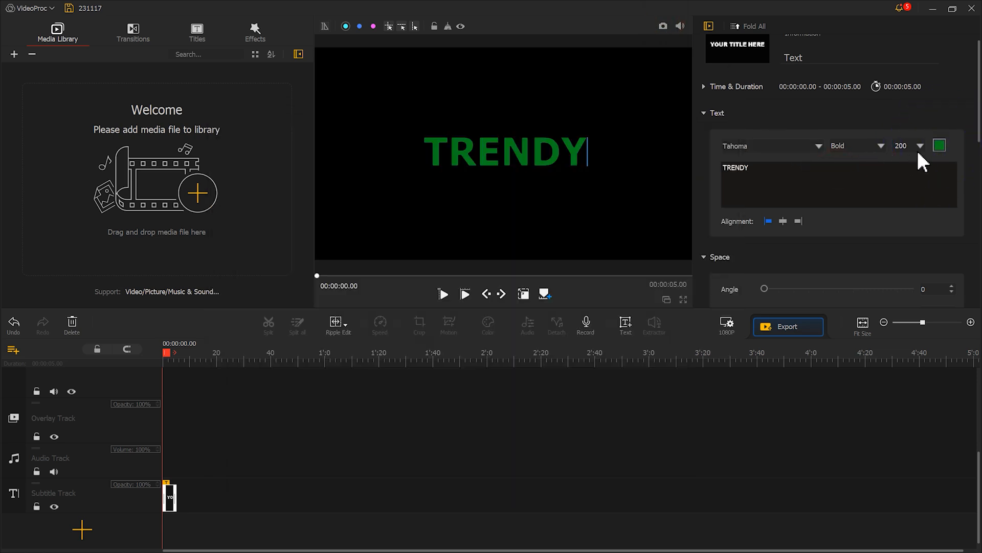
# Change the TRENDY text colour to black
pyautogui.click(941, 145)
pyautogui.moveTo(500, 308); pyautogui.dragTo(445, 353)
pyautogui.click(501, 403)
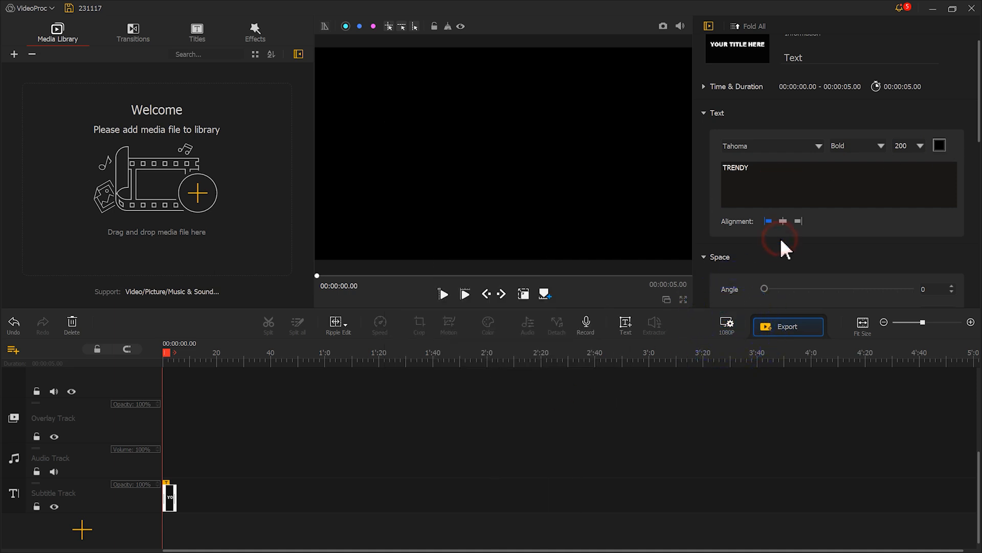
# Set the project background to White and take a snapshot of the black TRENDY text
pyautogui.click(726, 321)
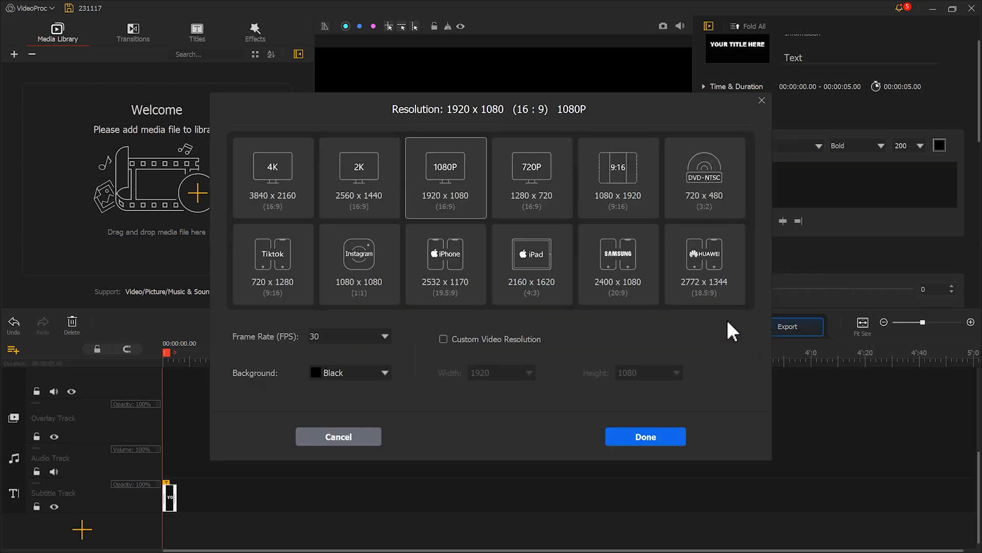
pyautogui.click(358, 374)
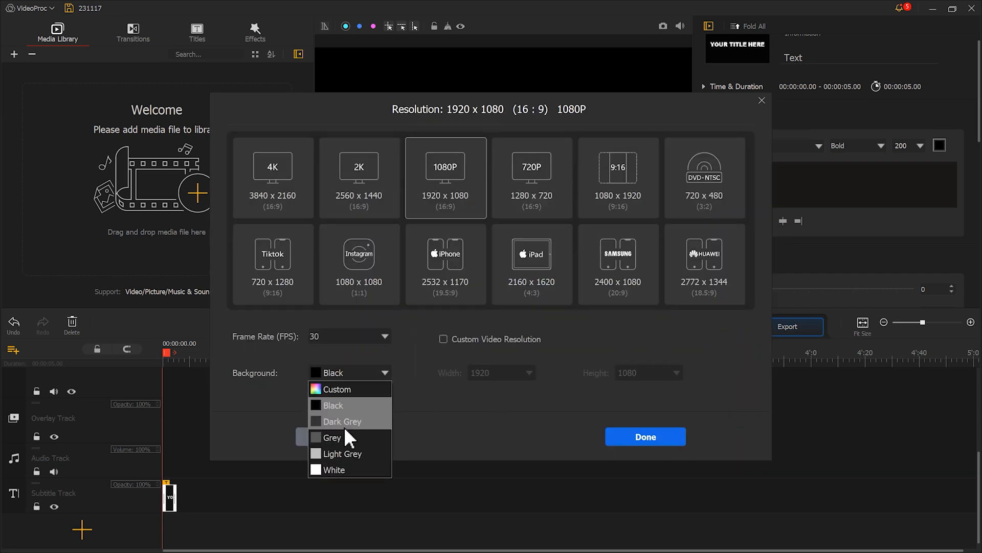
pyautogui.click(335, 469)
pyautogui.click(631, 436)
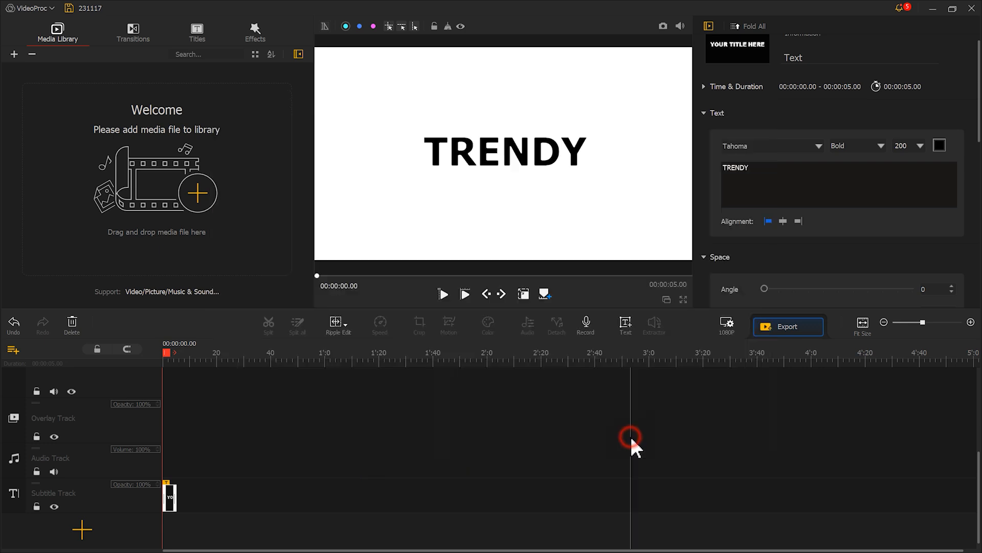
pyautogui.click(663, 27)
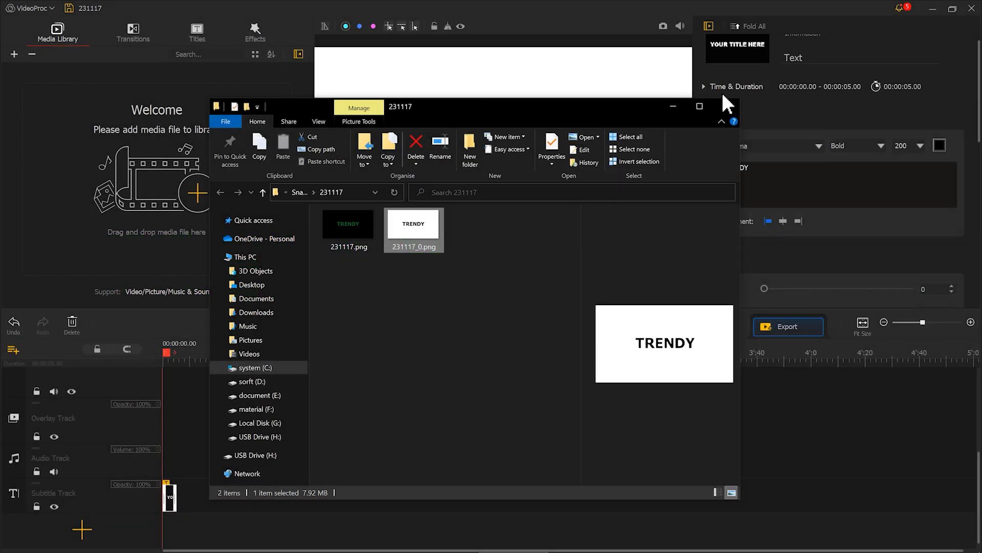
# Replace the text with TEXT and take a snapshot of it in black on the white background
pyautogui.click(825, 179)
pyautogui.hotkey('ctrl', 'a')
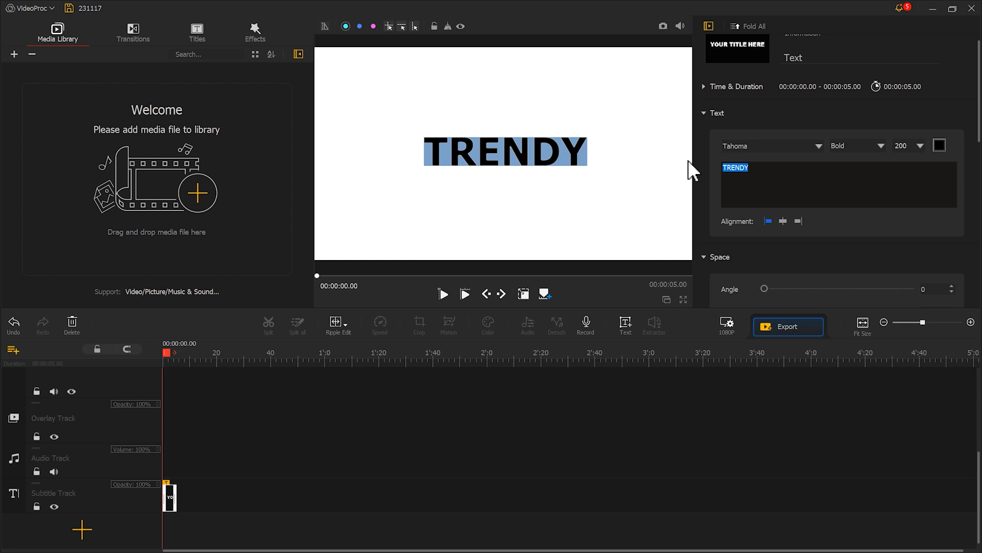
pyautogui.write('TEXT')
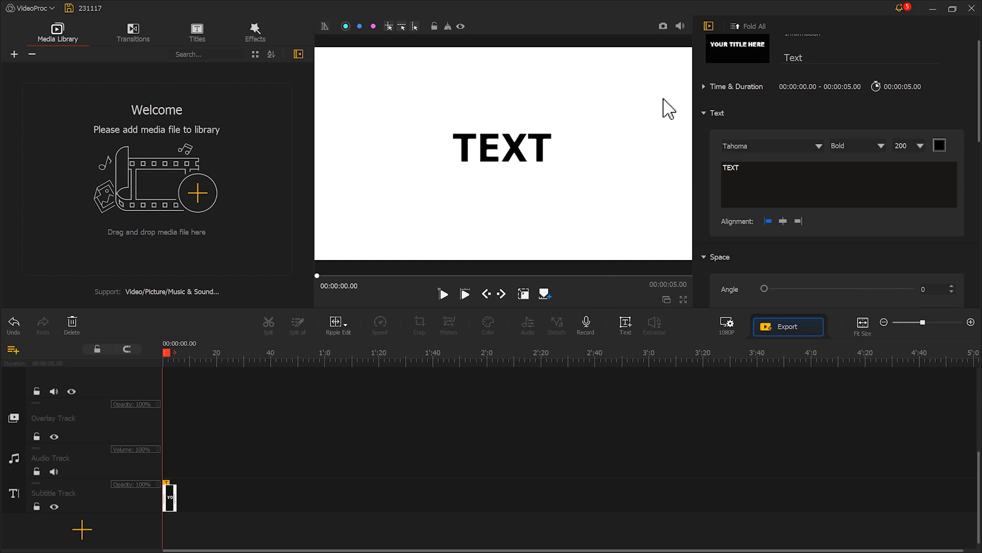
pyautogui.click(664, 27)
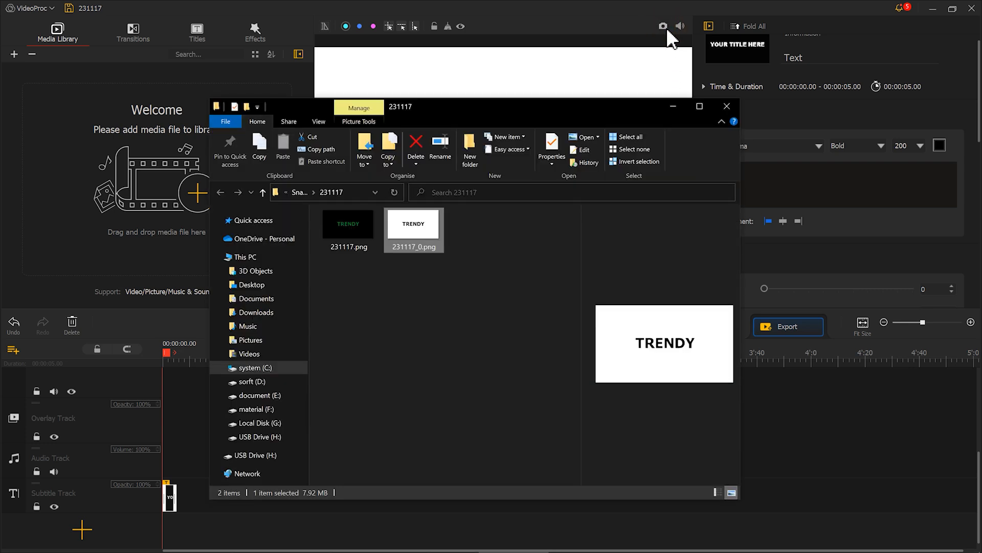
pyautogui.click(666, 26)
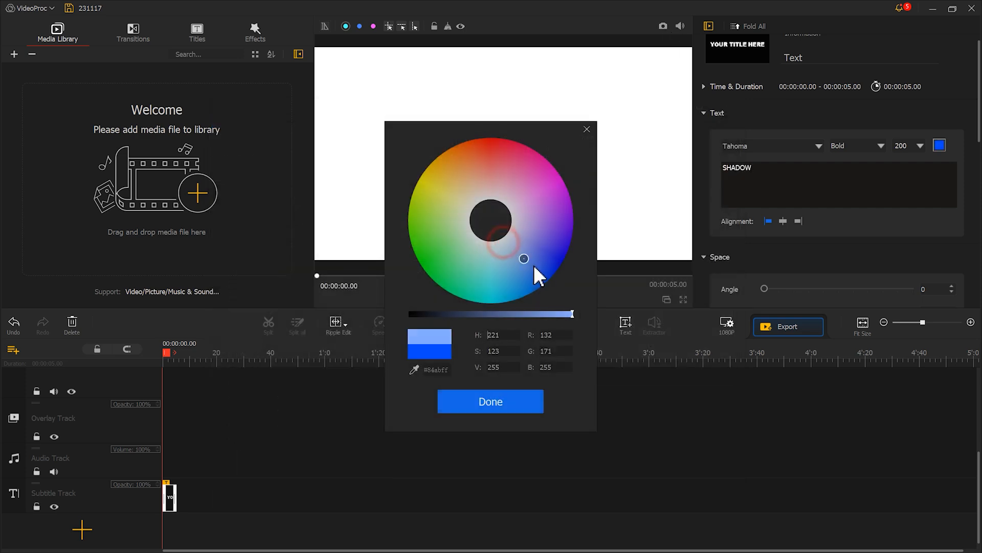
# Colour the SHADOW text blue (#0044ff) and take a snapshot of it on the white background
pyautogui.moveTo(533, 265); pyautogui.dragTo(558, 294)
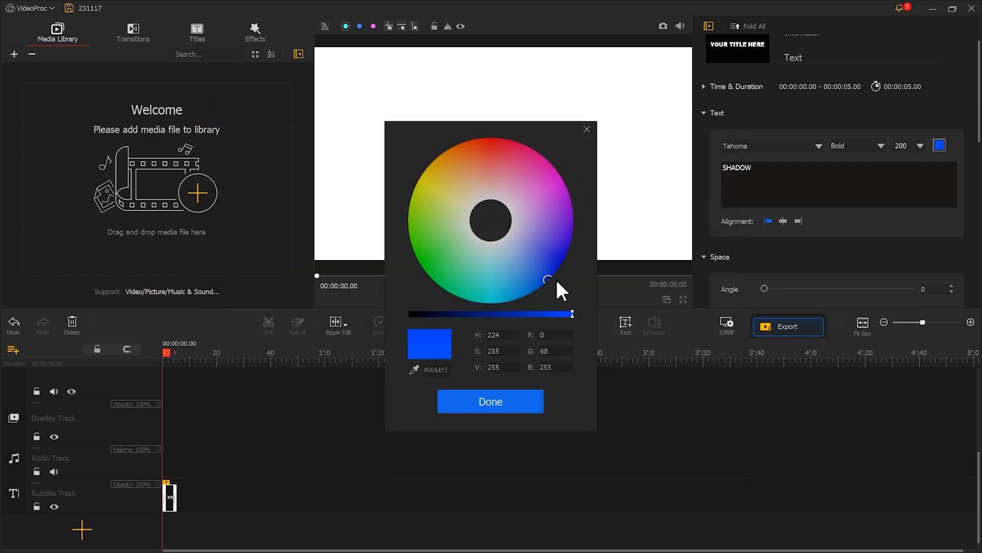
pyautogui.click(527, 401)
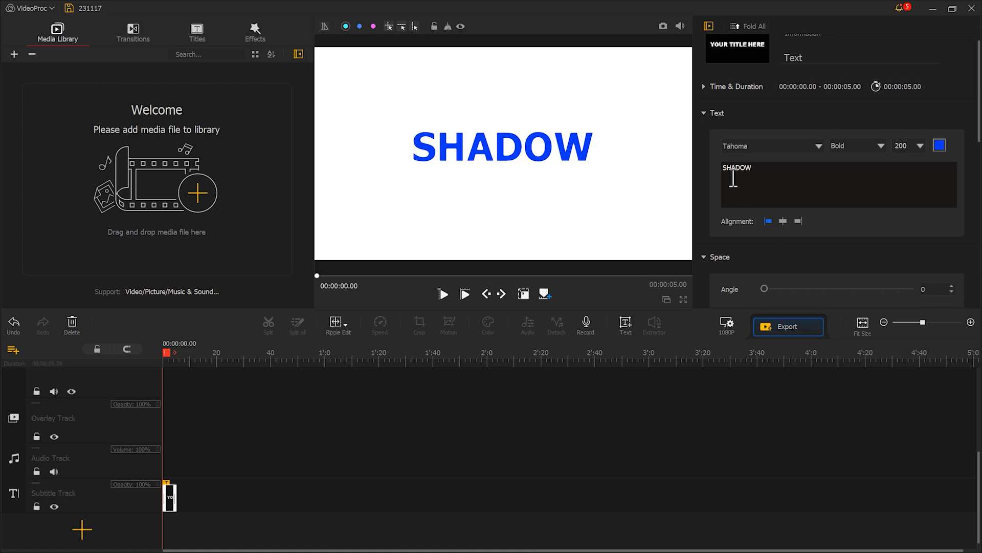
pyautogui.click(666, 24)
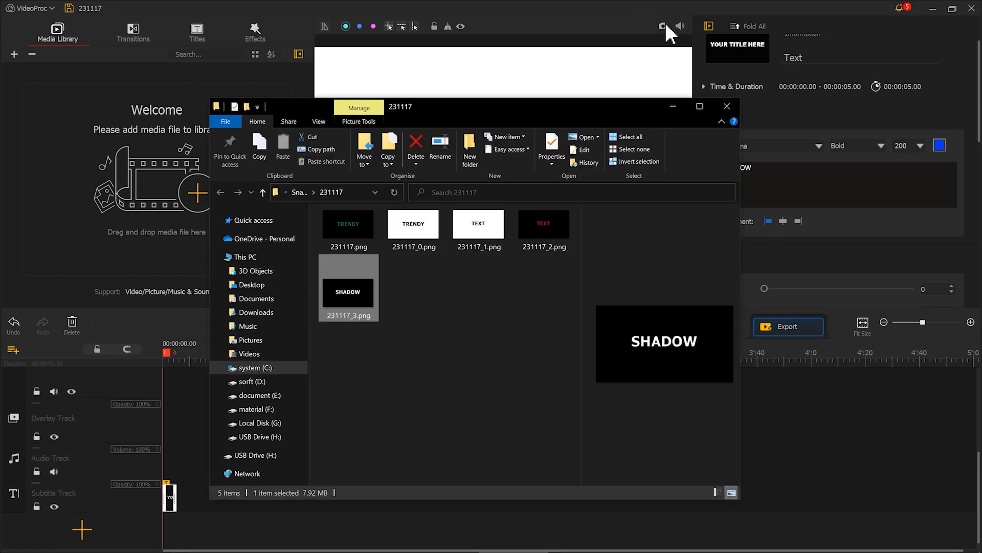
pyautogui.click(665, 23)
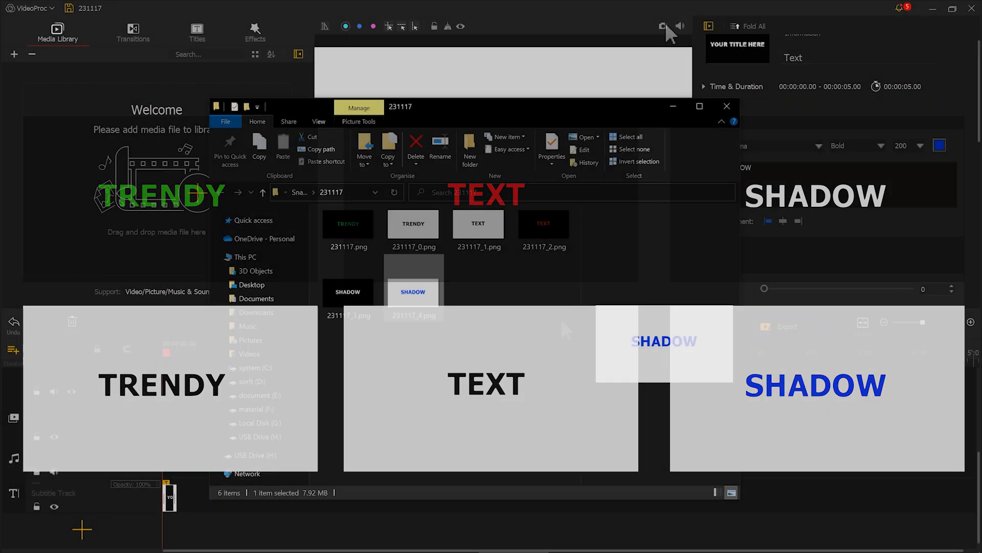
# Bring the media into the library and place the paper-texture video clip at the start of the video track
pyautogui.moveTo(561, 319); pyautogui.dragTo(144, 204)
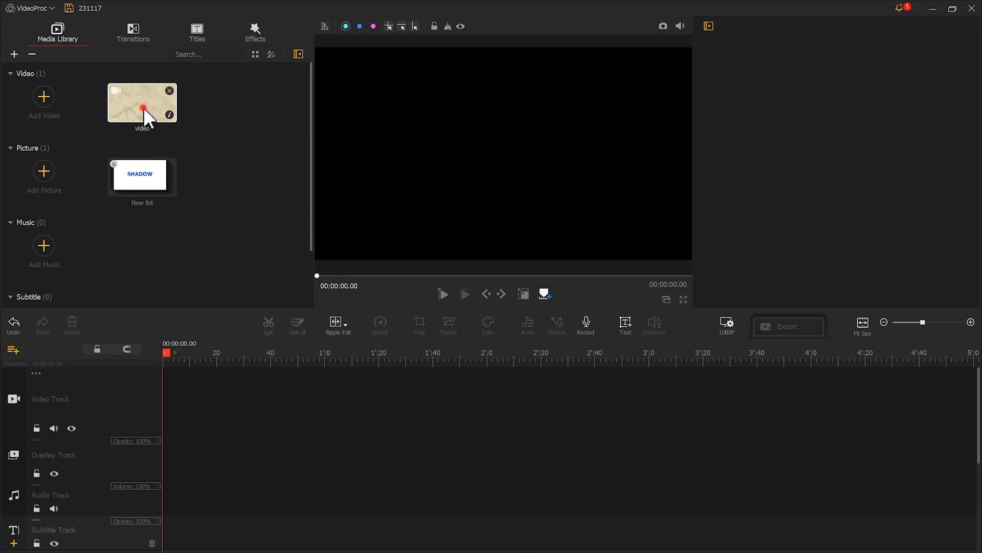
pyautogui.moveTo(144, 117); pyautogui.dragTo(188, 385)
pyautogui.scroll(6, 191, 367)
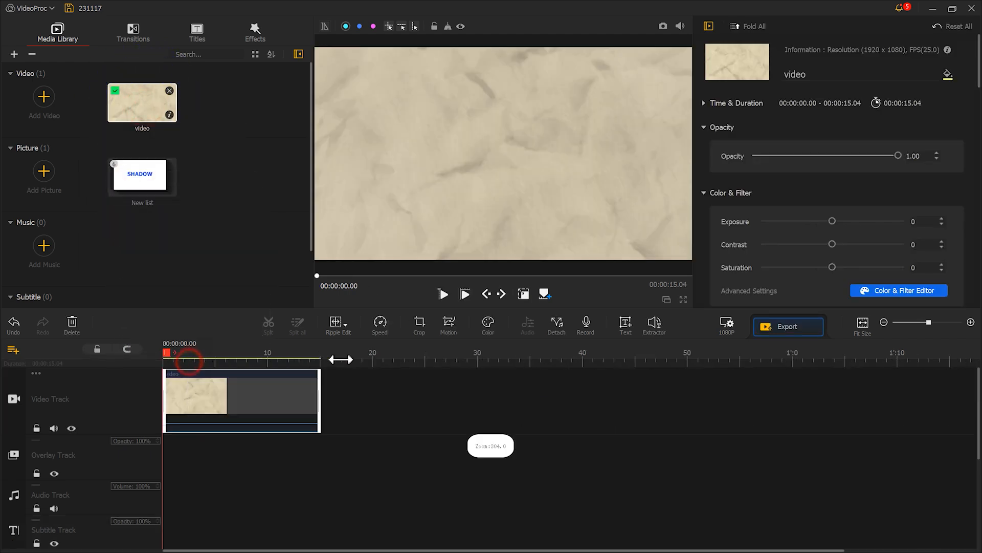
# Add a second overlay track to the timeline
pyautogui.click(16, 351)
pyautogui.click(27, 361)
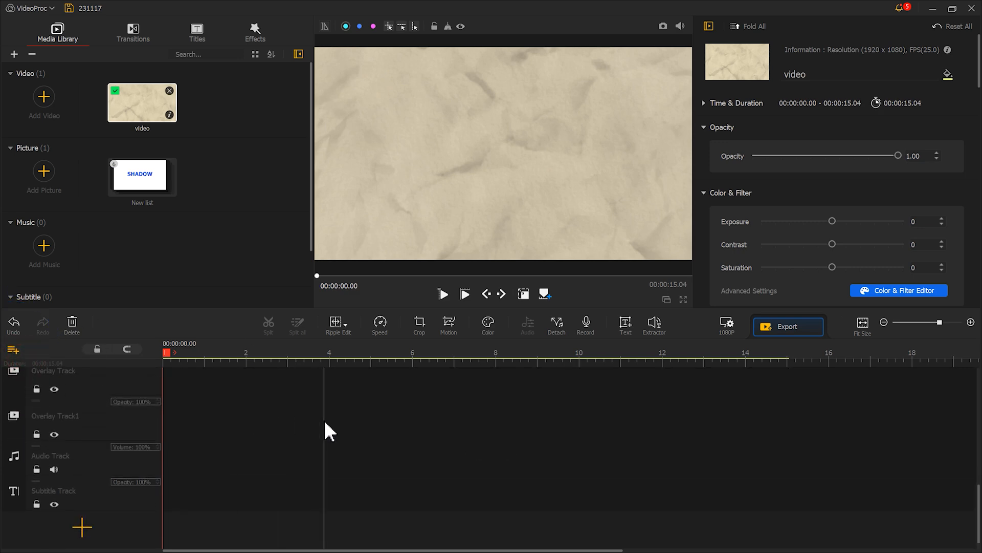
pyautogui.scroll(3, 325, 430)
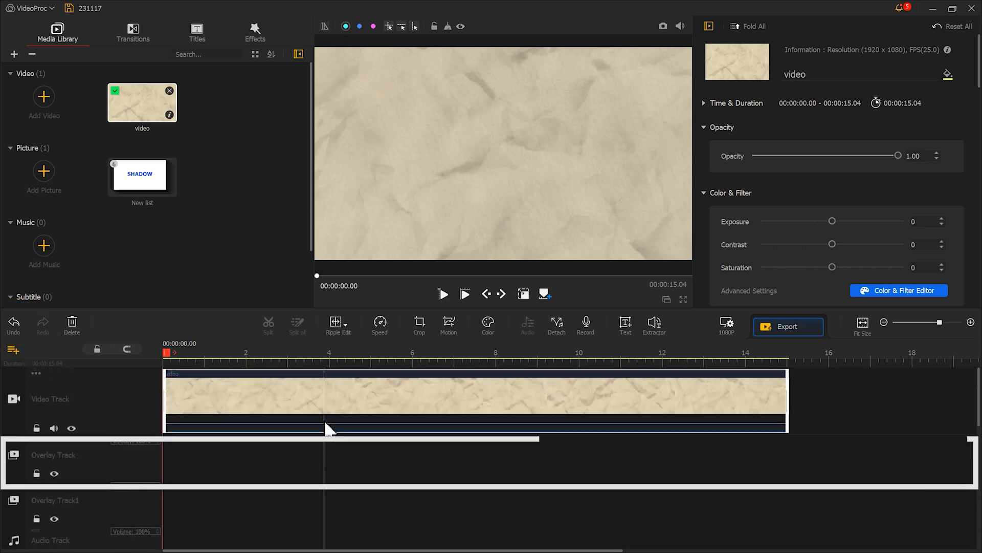
# Place the black-on-white TRENDY snapshot at the start of the first overlay track
pyautogui.doubleClick(151, 183)
pyautogui.moveTo(151, 183); pyautogui.dragTo(167, 460)
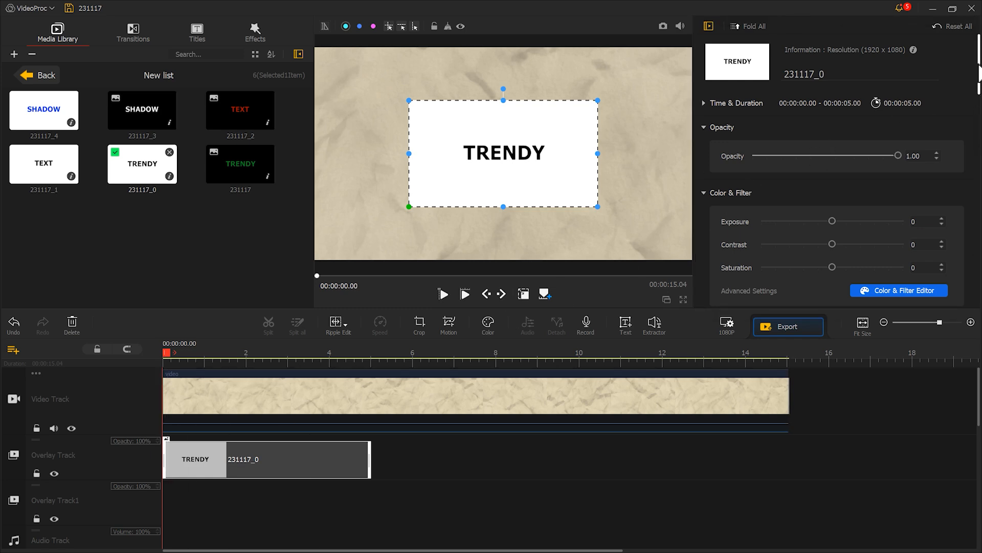
# Fit the black TRENDY overlay to the screen height and set its blend mode to Darken
pyautogui.moveTo(978, 62); pyautogui.dragTo(977, 169)
pyautogui.click(881, 245)
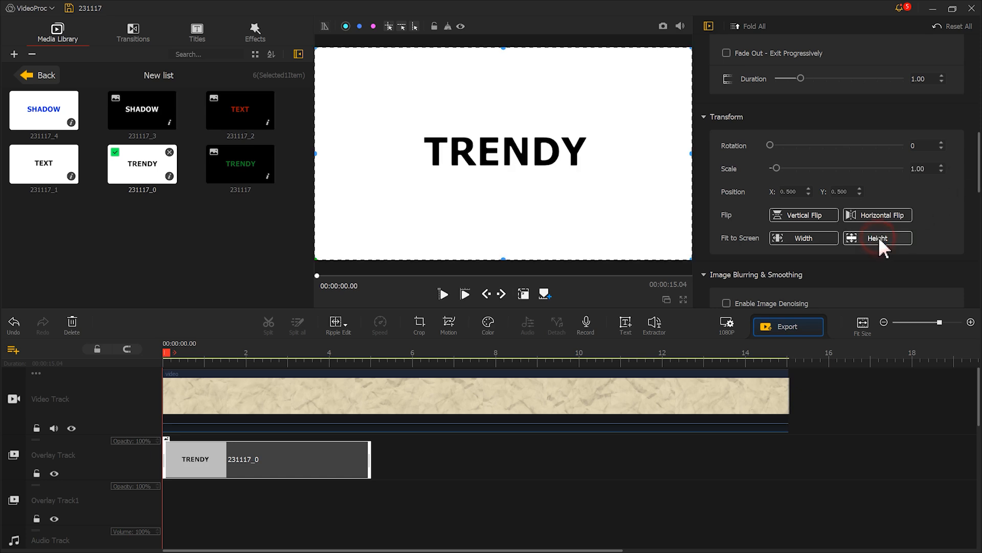
pyautogui.moveTo(979, 158); pyautogui.dragTo(978, 289)
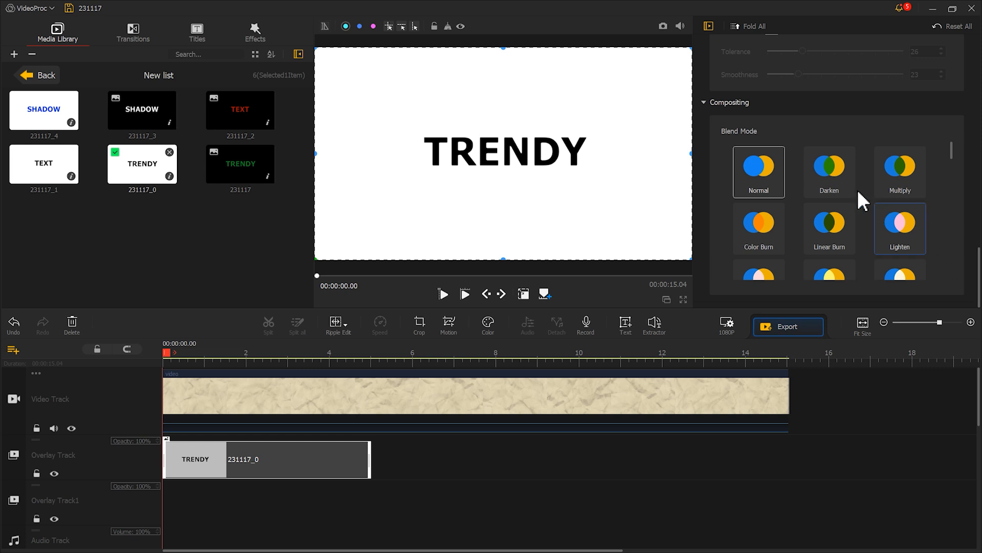
pyautogui.click(842, 180)
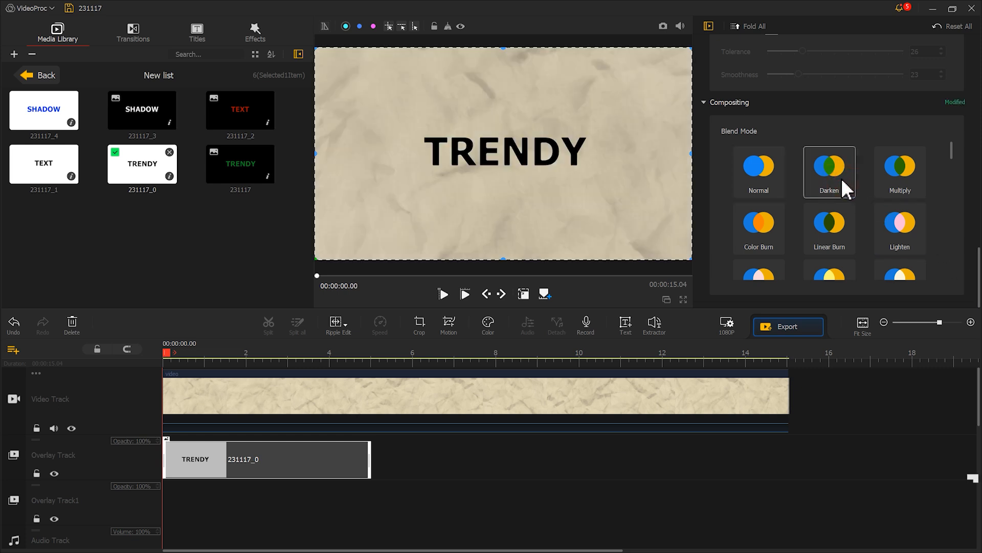
# Place the green TRENDY snapshot at the start of the second overlay track and fit it to the screen height
pyautogui.moveTo(245, 171); pyautogui.dragTo(157, 498)
pyautogui.moveTo(979, 281); pyautogui.dragTo(979, 189)
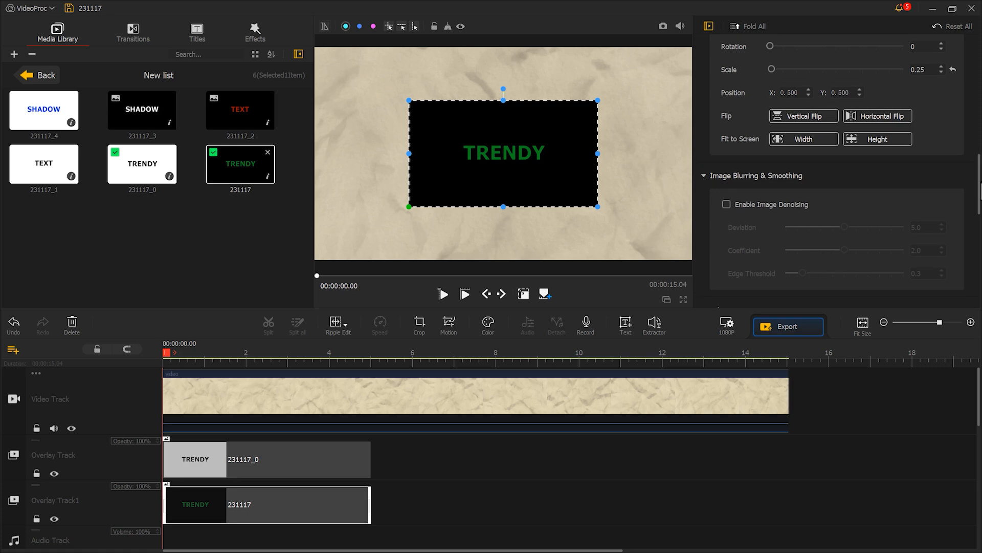
pyautogui.click(884, 140)
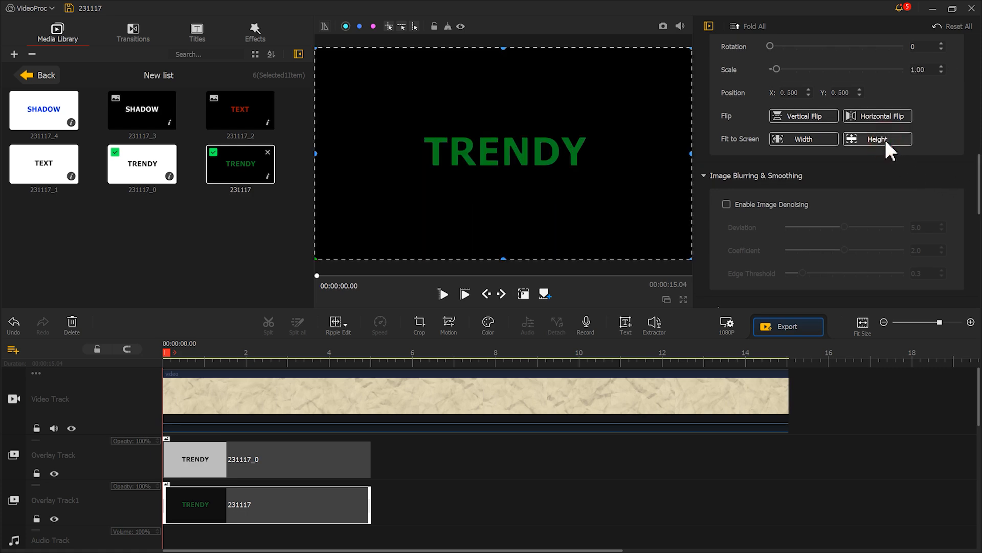
# Key out the black background of the green TRENDY overlay with Chroma Key, using tolerance 0 and smoothness 11
pyautogui.moveTo(979, 180); pyautogui.dragTo(979, 233)
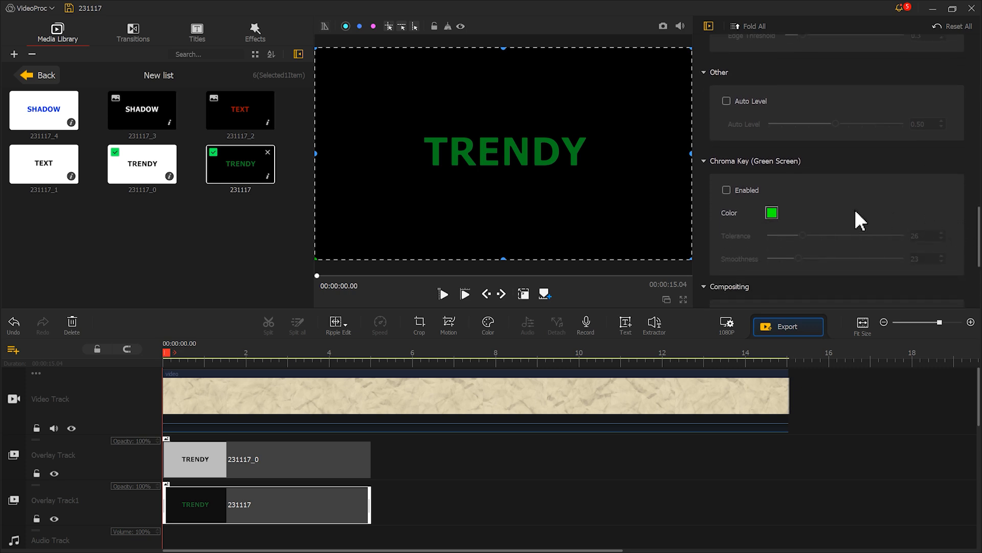
pyautogui.click(749, 191)
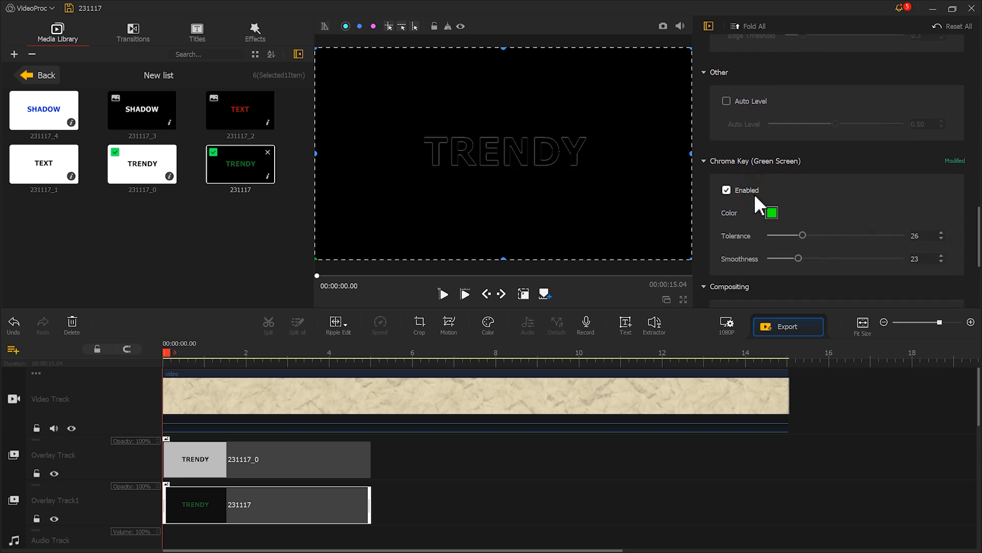
pyautogui.click(772, 213)
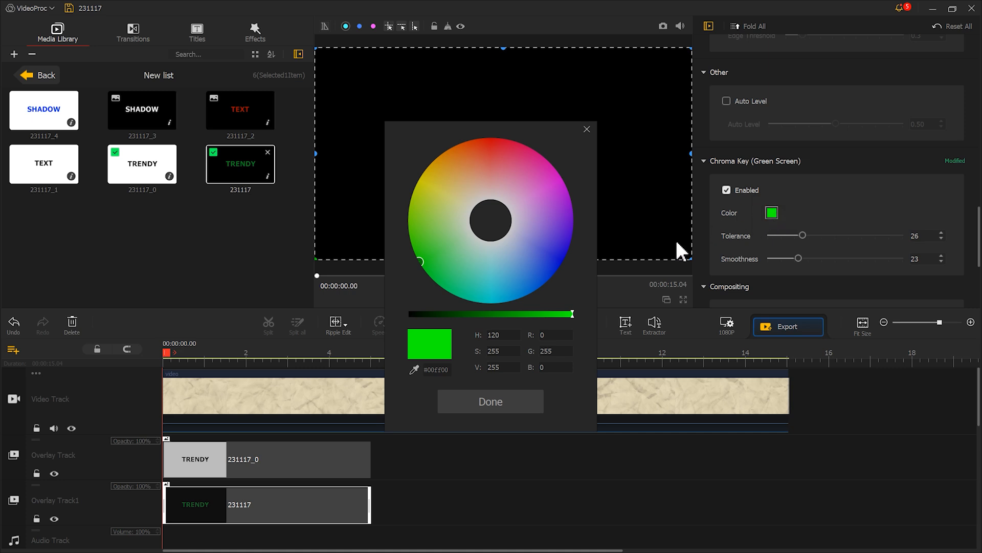
pyautogui.click(632, 197)
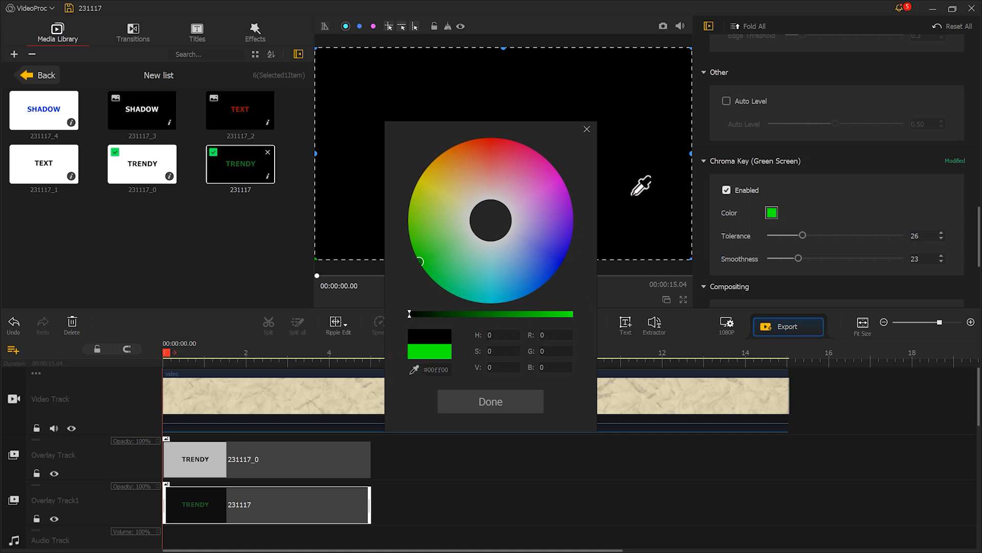
pyautogui.click(531, 406)
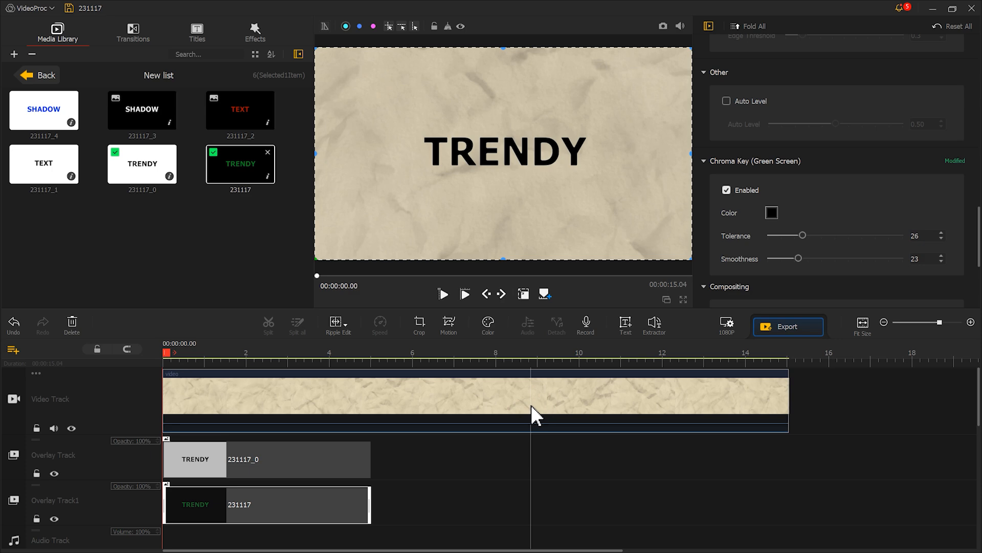
pyautogui.moveTo(802, 235); pyautogui.dragTo(750, 234)
pyautogui.moveTo(797, 259)
pyautogui.mouseDown()
pyautogui.moveTo(774, 259)
pyautogui.moveTo(783, 256)
pyautogui.mouseUp()
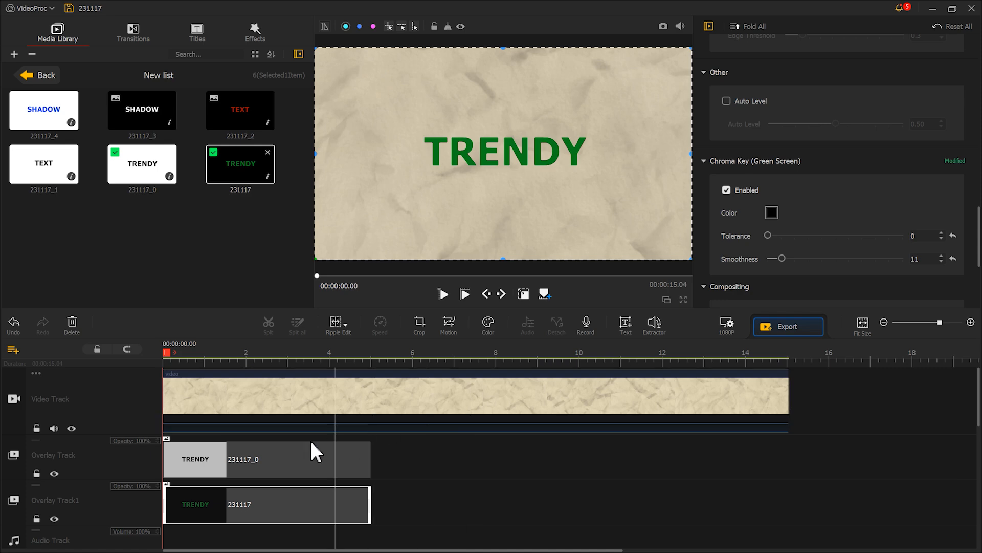
# Open the black TRENDY overlay in the Motion Editor and add a keyframe at its start
pyautogui.click(224, 461)
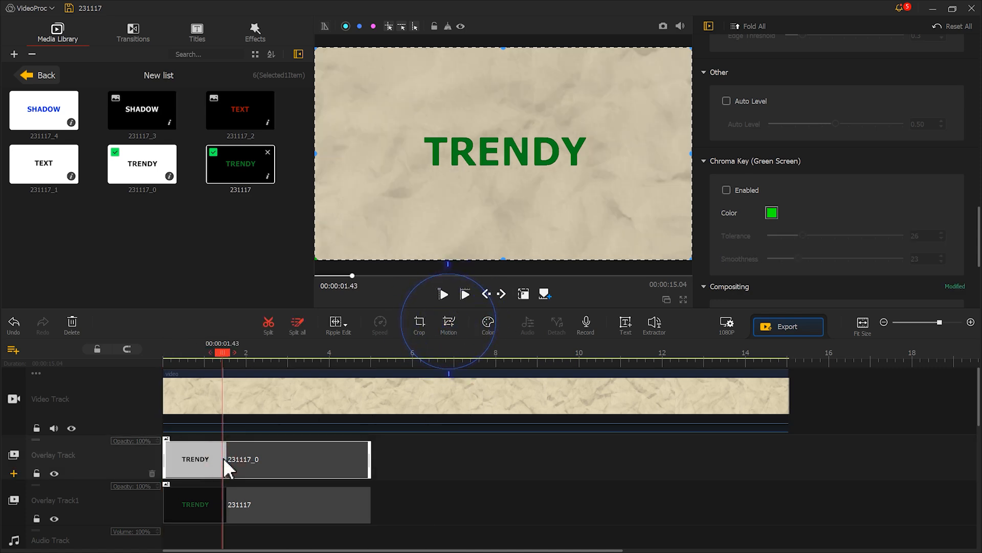
pyautogui.click(448, 330)
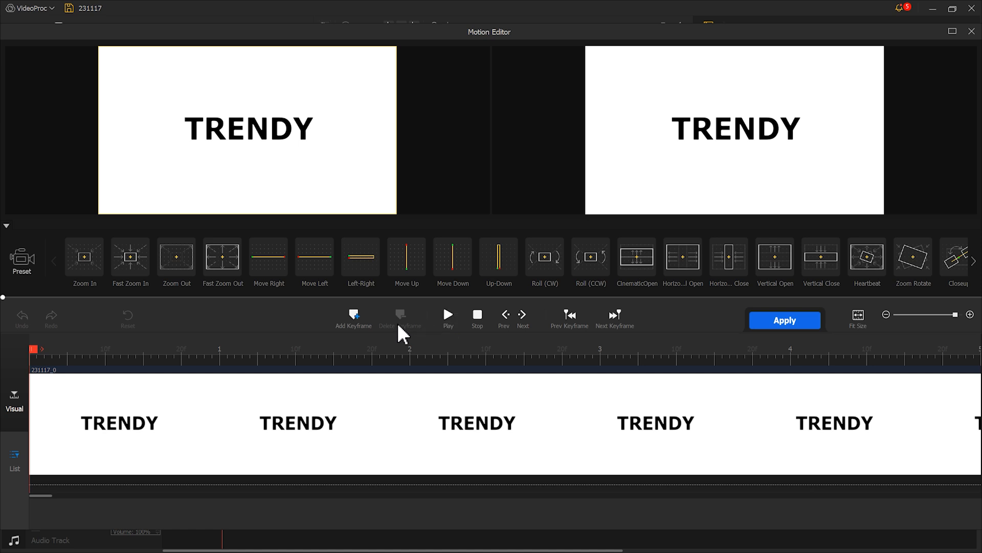
pyautogui.click(364, 319)
pyautogui.moveTo(276, 154); pyautogui.dragTo(385, 210)
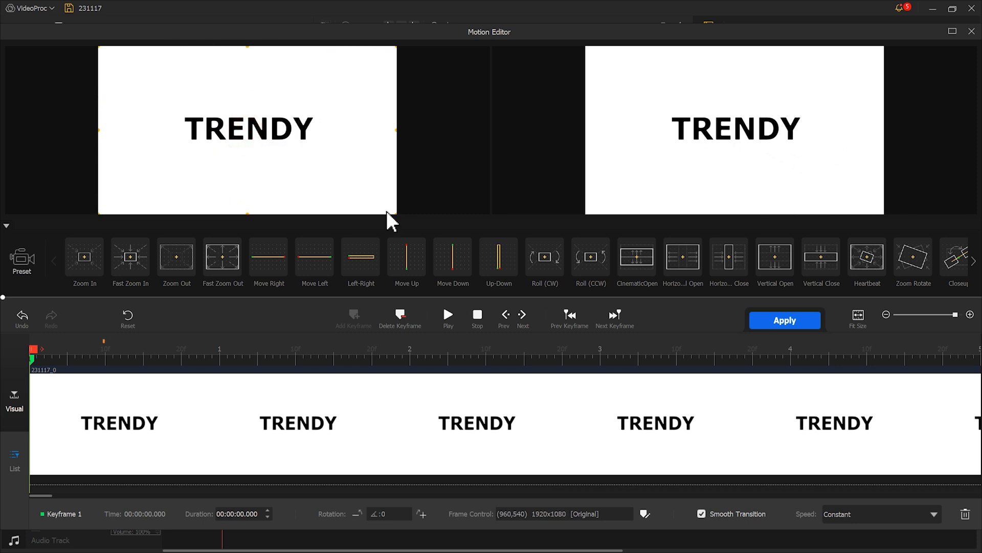
# Add a second motion keyframe at 0.40 s with the frame's X at 980 and the speed set to Speed Down
pyautogui.moveTo(39, 357); pyautogui.dragTo(113, 358)
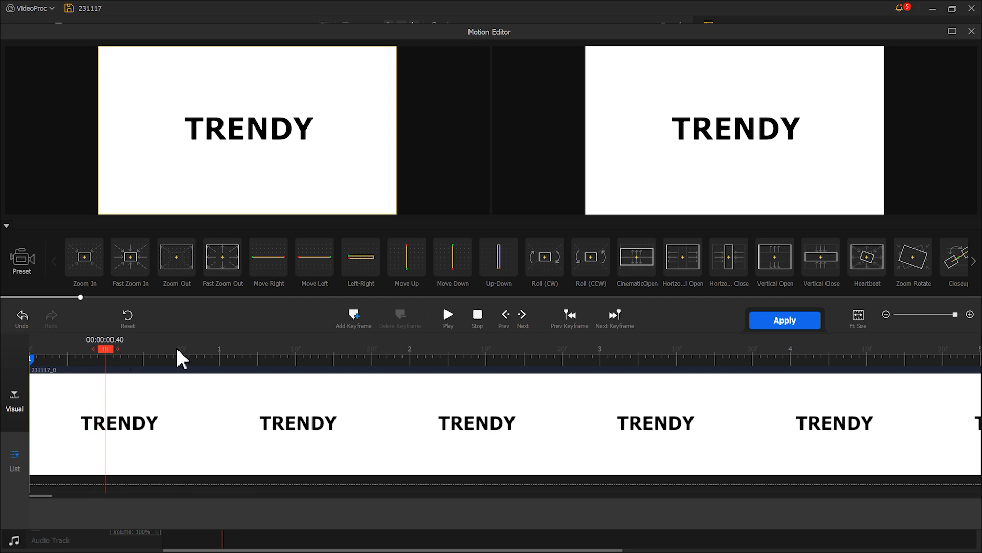
pyautogui.click(353, 314)
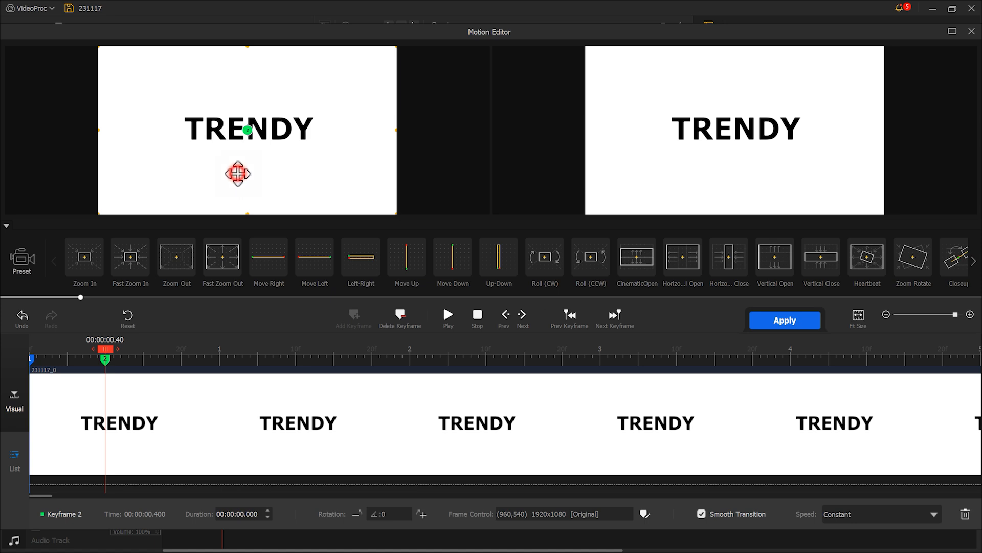
pyautogui.moveTo(239, 174); pyautogui.dragTo(240, 178)
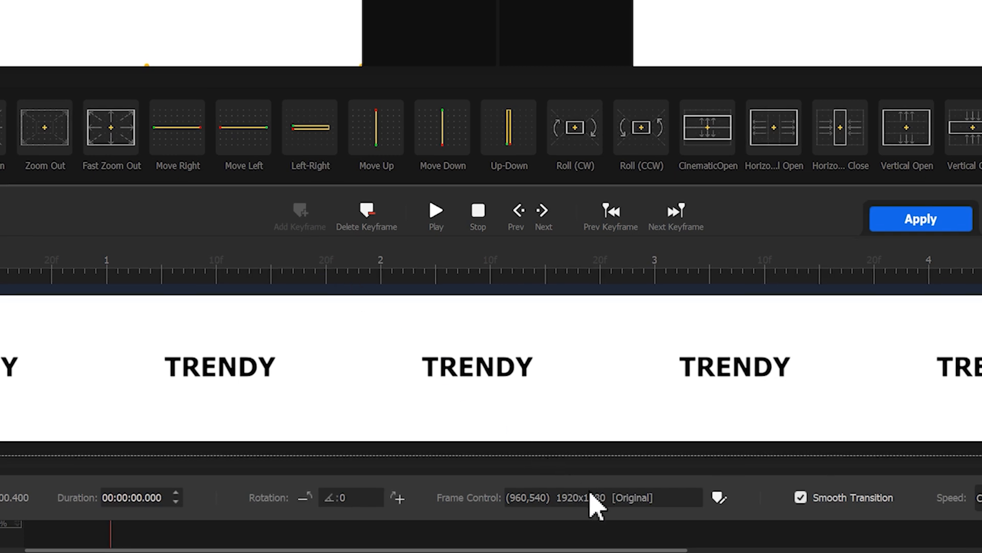
pyautogui.click(592, 495)
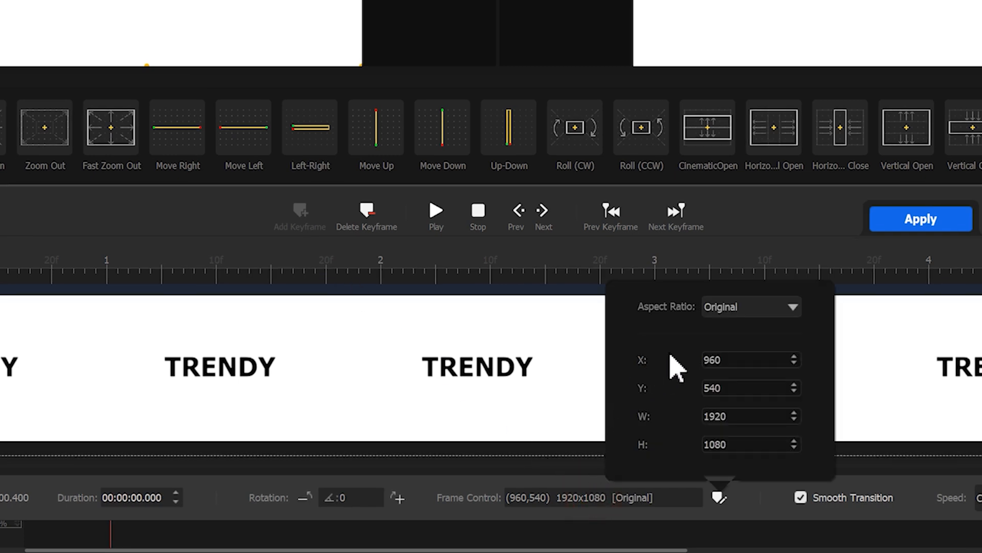
pyautogui.moveTo(730, 358); pyautogui.dragTo(690, 366)
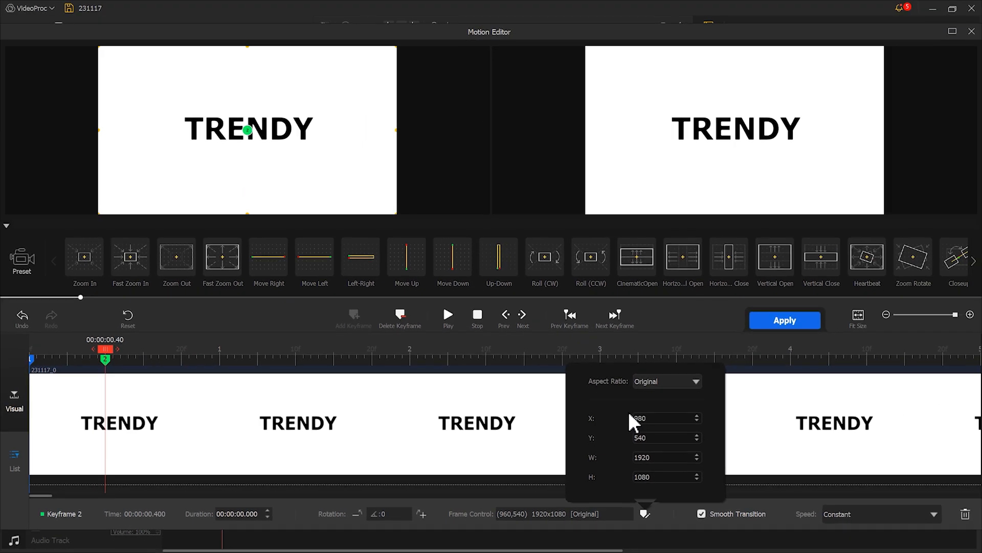
pyautogui.click(892, 525)
pyautogui.click(888, 425)
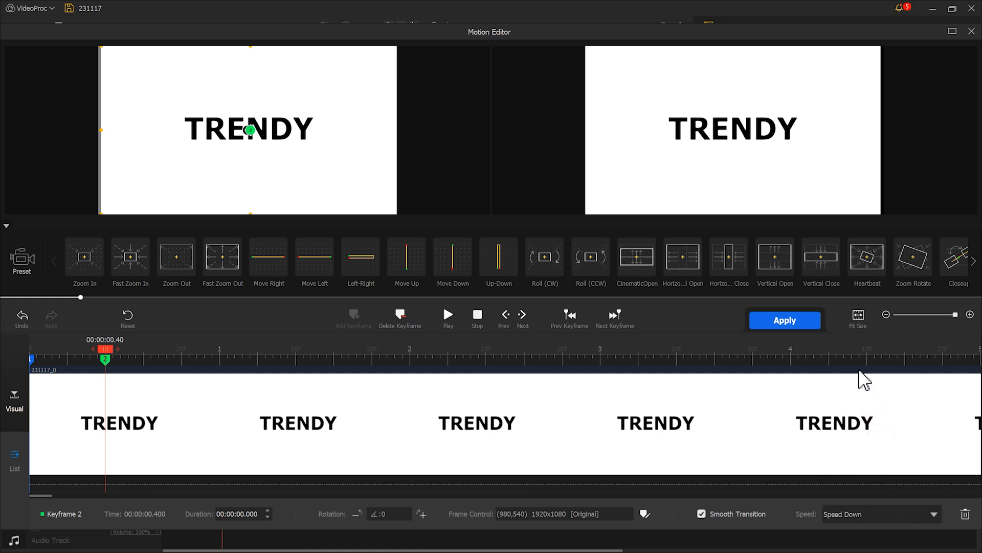
# Add a final motion keyframe at the 5-second end of the clip, then apply the motion and play it back
pyautogui.moveTo(855, 368); pyautogui.dragTo(978, 352)
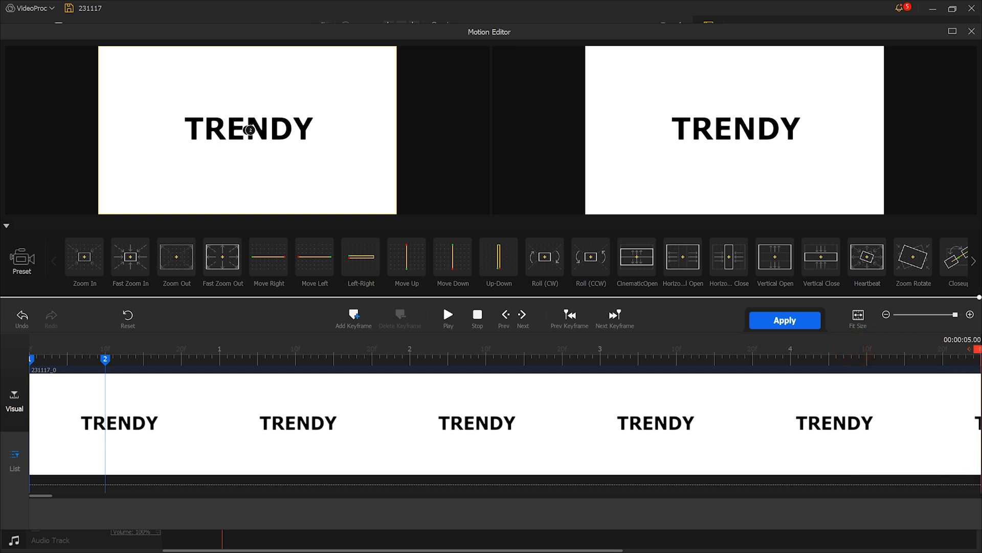
pyautogui.click(358, 319)
pyautogui.click(779, 318)
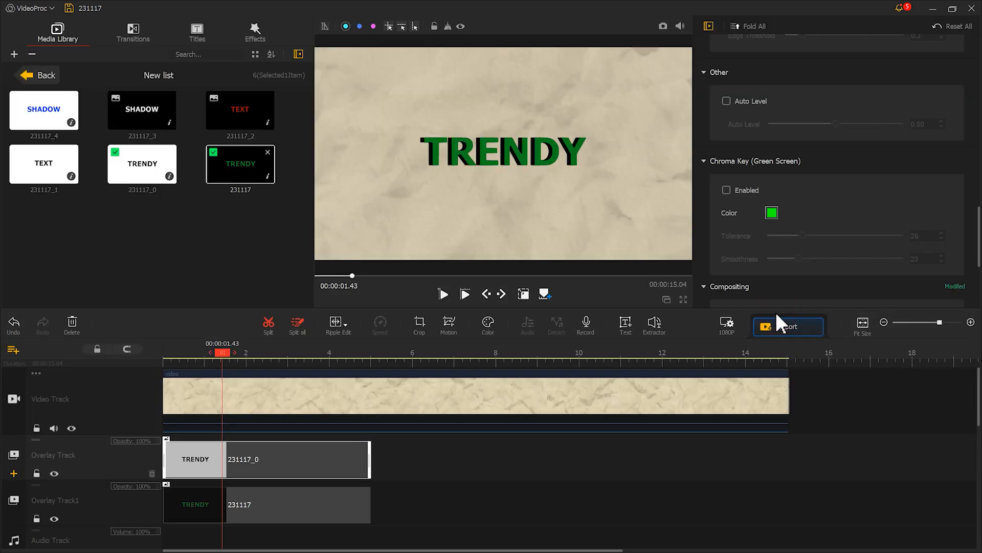
pyautogui.click(465, 294)
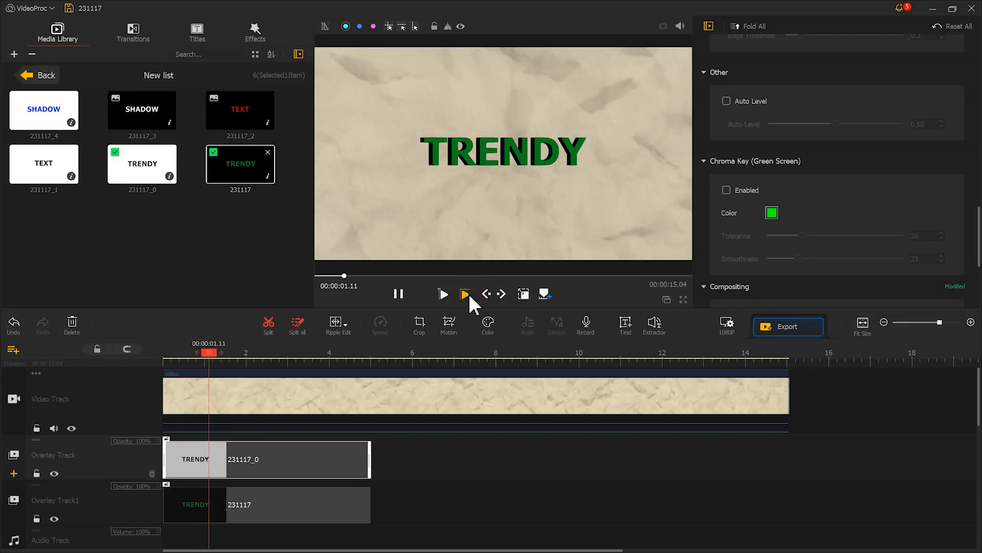
pyautogui.click(399, 293)
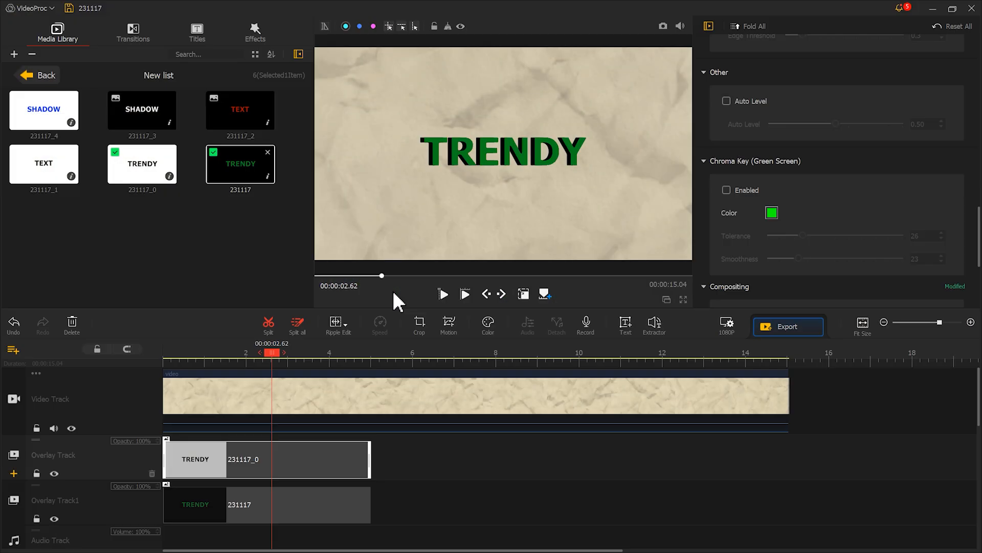
# Move the black TRENDY clip along its overlay track to start at about 2.46 s
pyautogui.moveTo(209, 461); pyautogui.dragTo(310, 461)
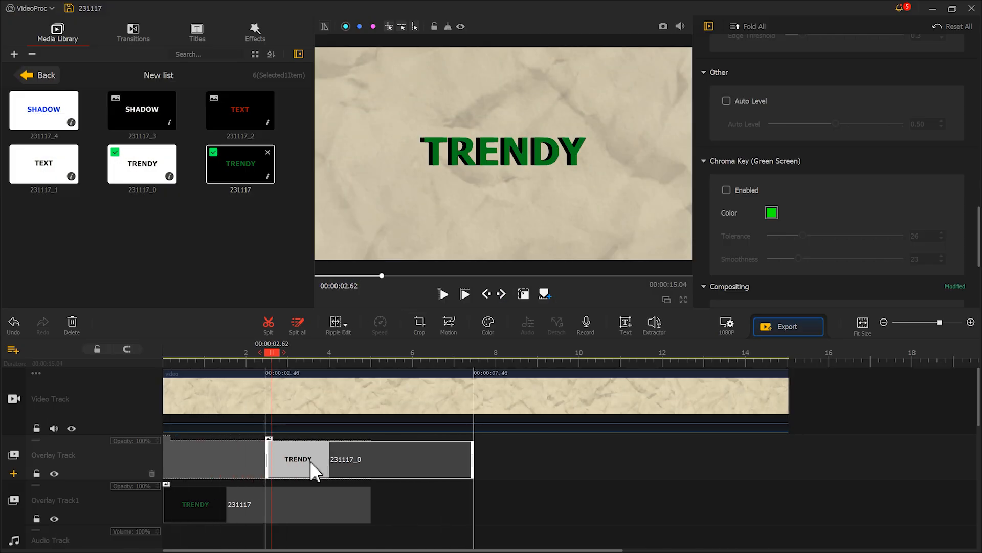
pyautogui.scroll(2, 292, 361)
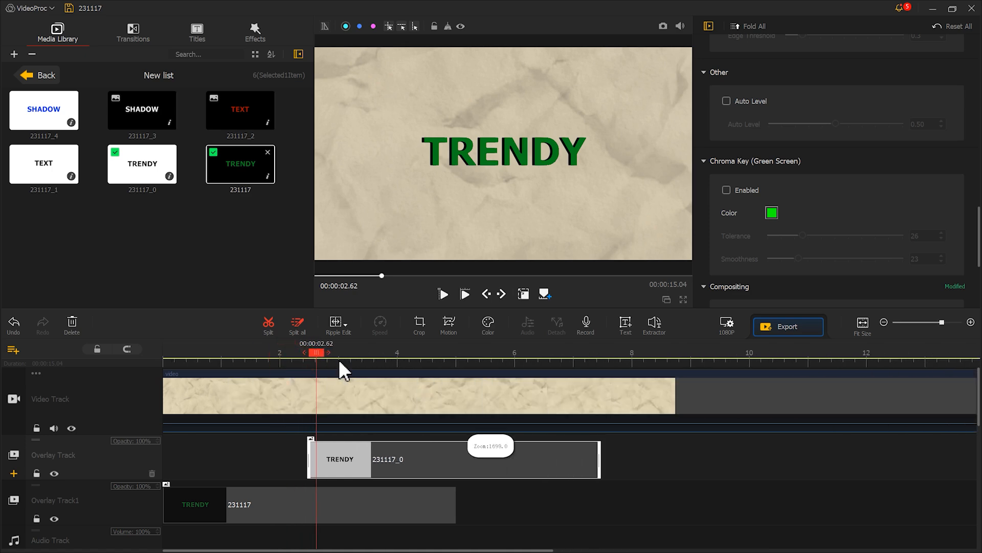
# Split the green TRENDY clip at about 0.5, 1.2 and 1.7 seconds
pyautogui.moveTo(318, 353); pyautogui.dragTo(199, 360)
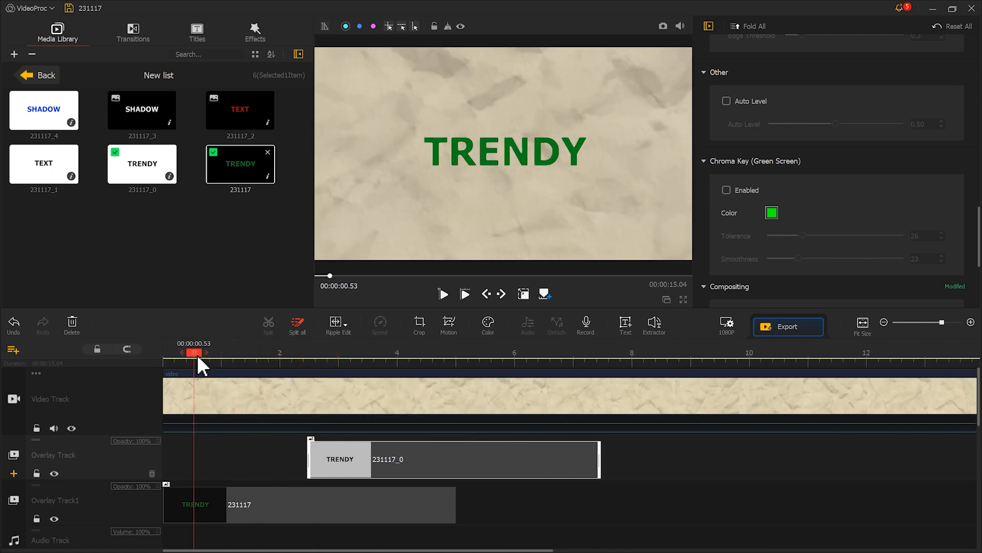
pyautogui.click(194, 506)
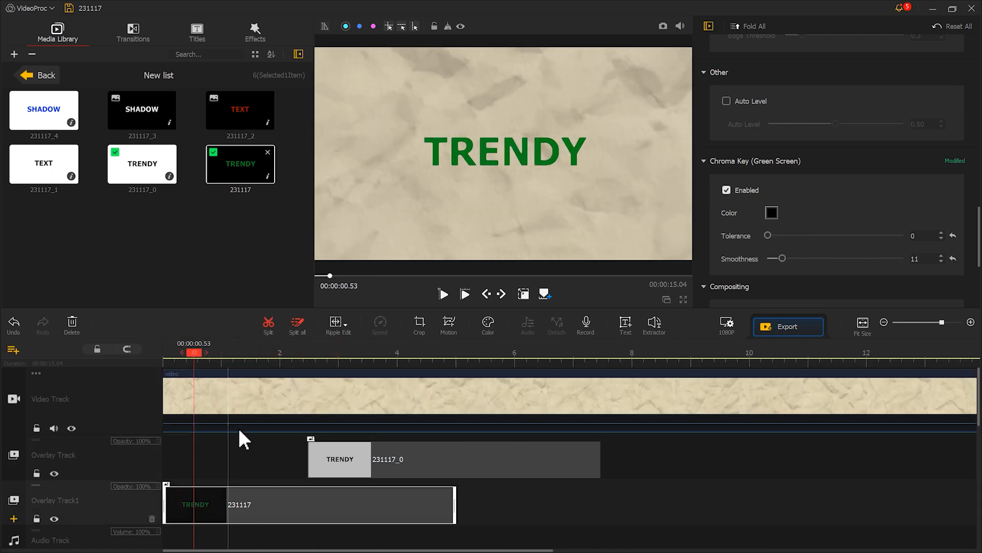
pyautogui.click(267, 325)
pyautogui.click(229, 352)
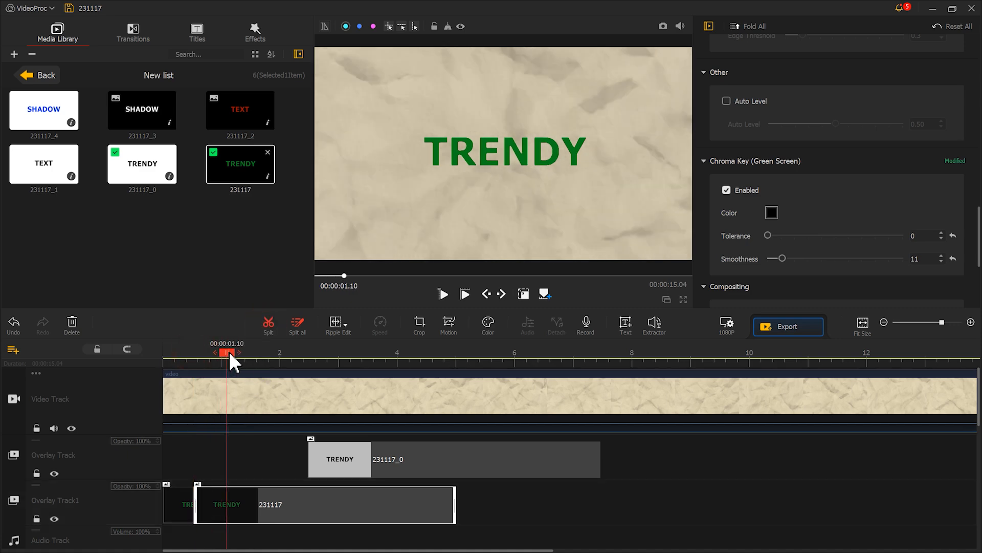
pyautogui.click(266, 324)
pyautogui.moveTo(238, 352); pyautogui.dragTo(267, 352)
pyautogui.click(269, 325)
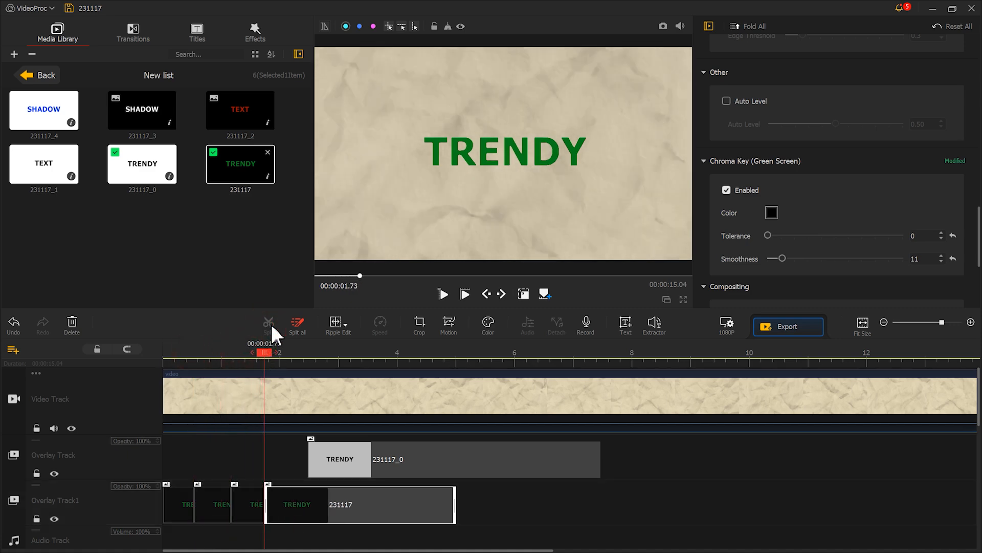
# Offset the first three green TRENDY segments to the right of the frame by decreasing distances and play back the stepped entrance
pyautogui.click(178, 504)
pyautogui.click(523, 293)
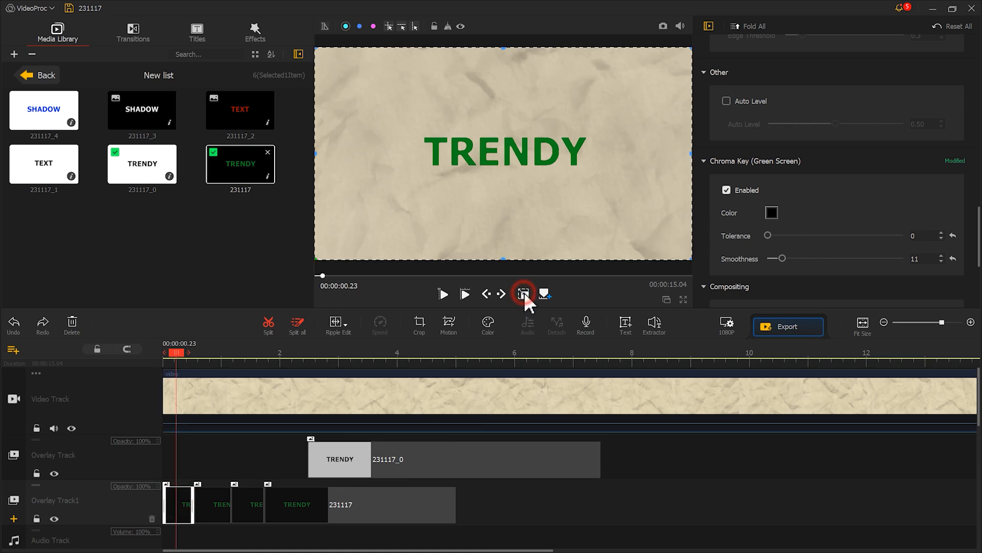
pyautogui.moveTo(512, 169); pyautogui.dragTo(695, 165)
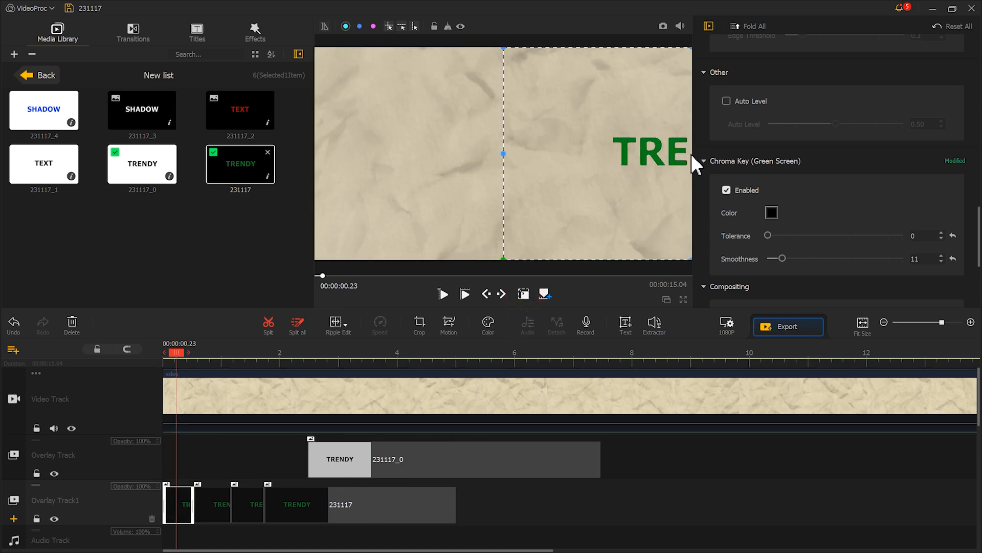
pyautogui.click(229, 498)
pyautogui.moveTo(500, 182); pyautogui.dragTo(604, 185)
pyautogui.click(256, 504)
pyautogui.moveTo(512, 183); pyautogui.dragTo(567, 180)
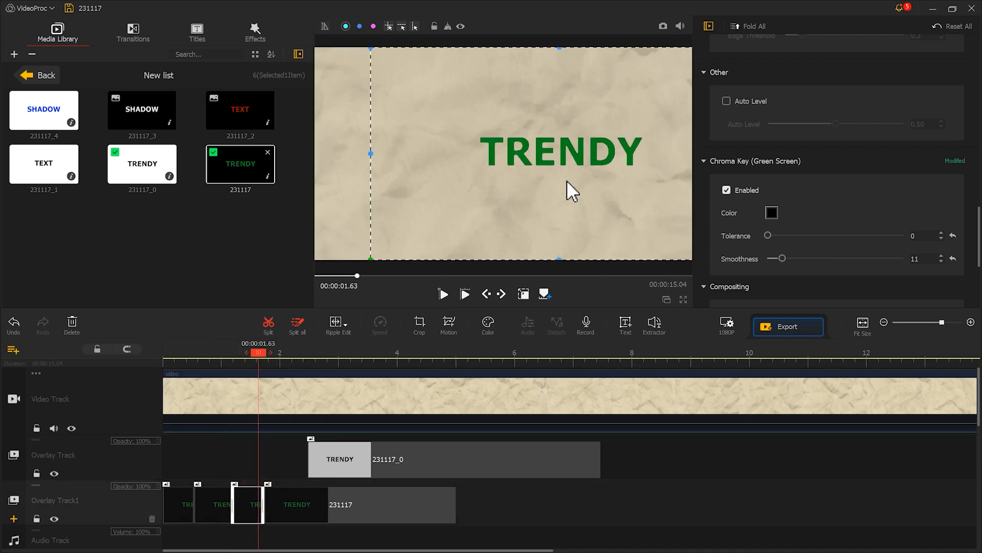
pyautogui.click(463, 295)
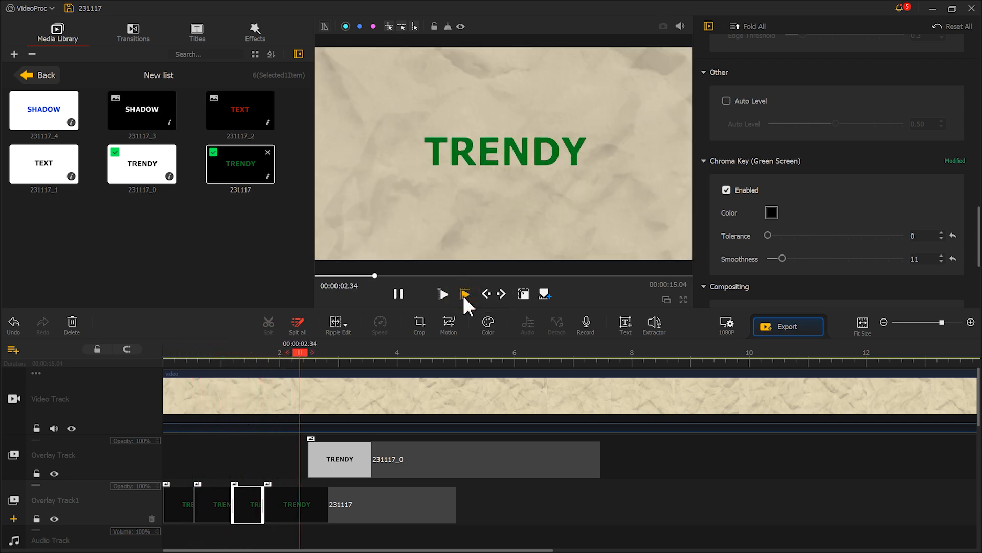
# Place the black TEXT snapshot on the upper overlay track at 7.76 s and the white SHADOW snapshot on Overlay Track1 at 13.10 s
pyautogui.click(398, 293)
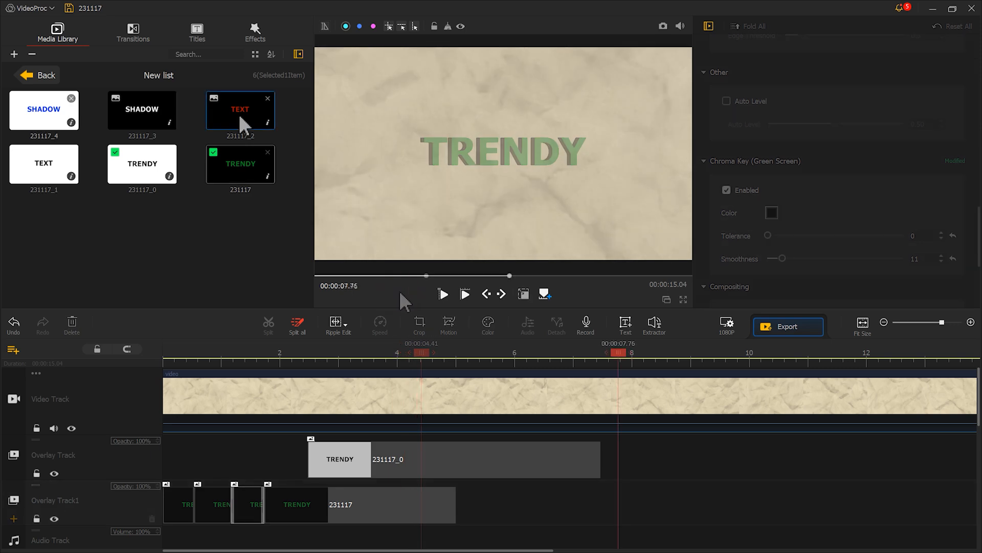
pyautogui.moveTo(46, 164); pyautogui.dragTo(624, 458)
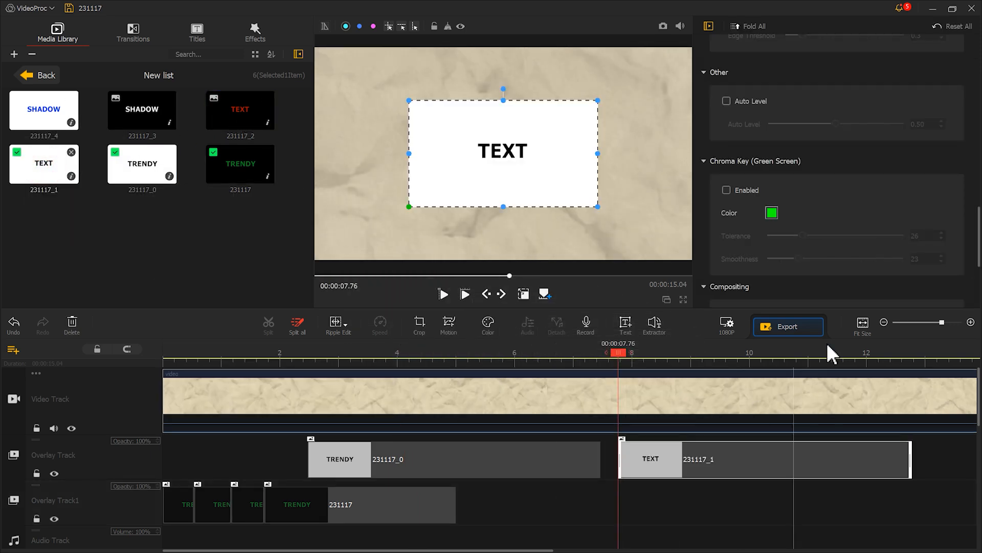
pyautogui.moveTo(123, 122); pyautogui.dragTo(683, 502)
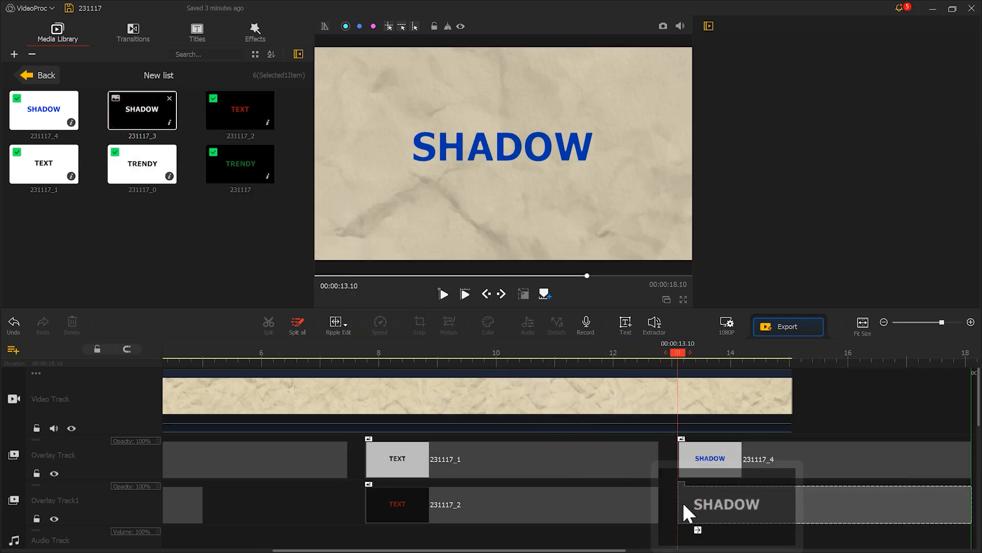
# Set the blend mode of the white SHADOW clip on Overlay Track1 to Lighten
pyautogui.moveTo(978, 266); pyautogui.dragTo(972, 294)
pyautogui.click(891, 205)
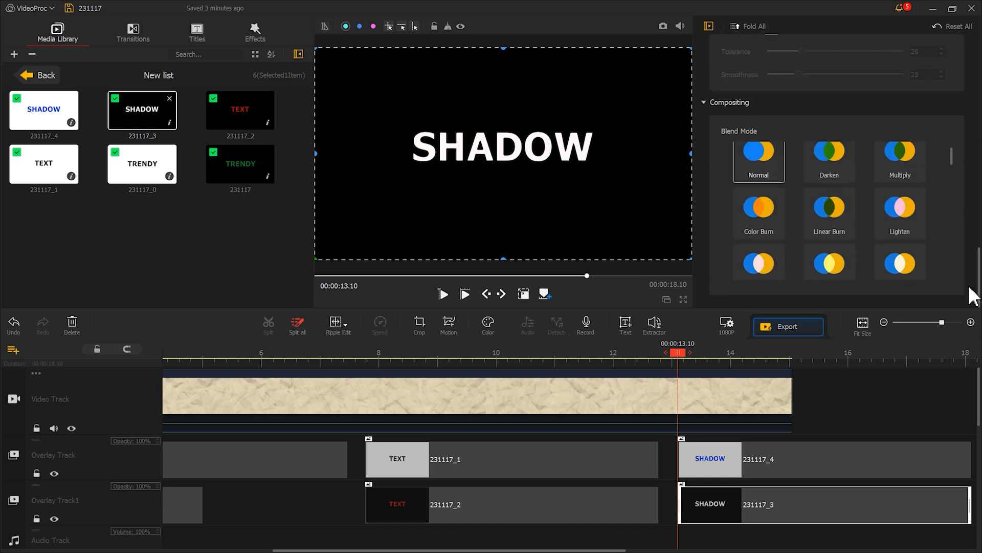
pyautogui.click(899, 231)
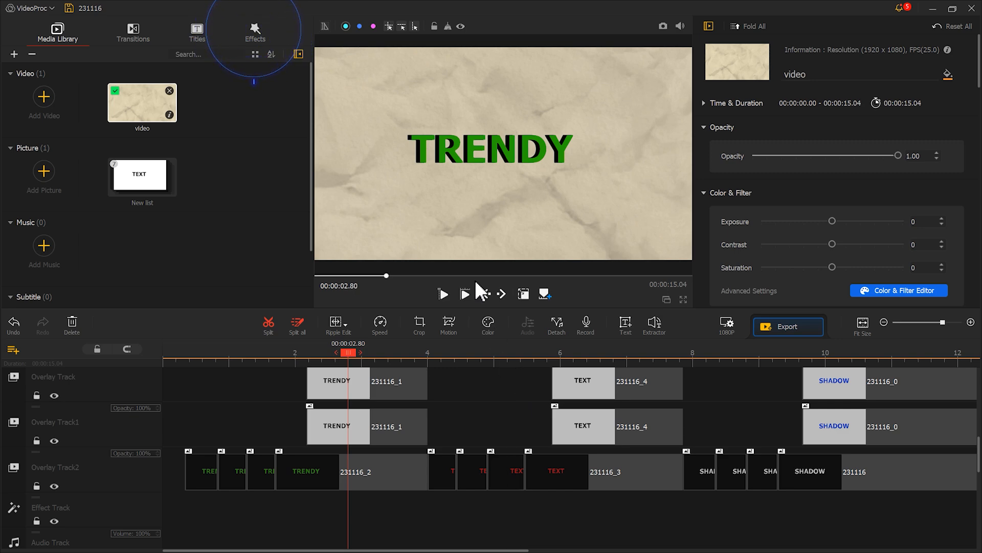
# Add the Glitch filter at the start of the effect track and extend it past 12 seconds to cover the word clips
pyautogui.click(258, 39)
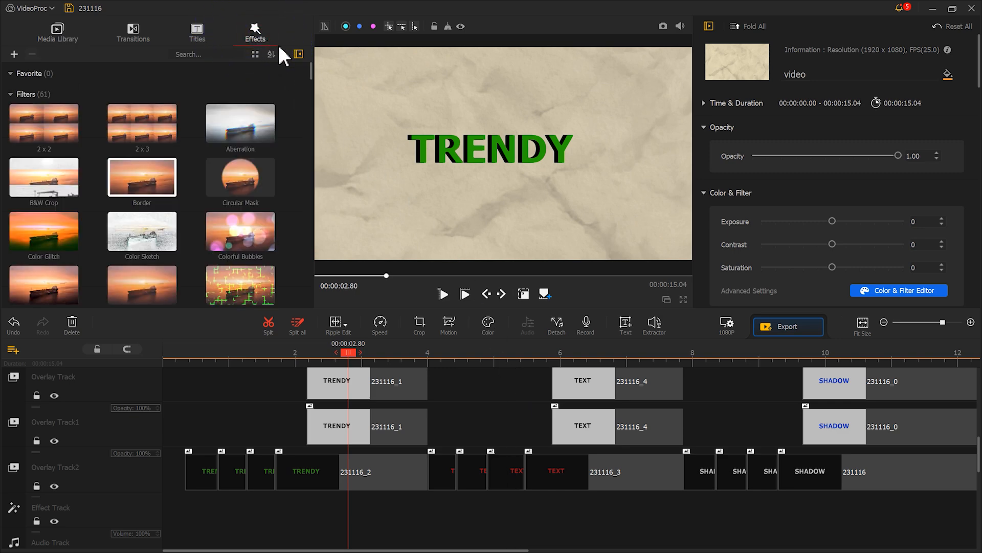
pyautogui.moveTo(311, 66); pyautogui.dragTo(310, 144)
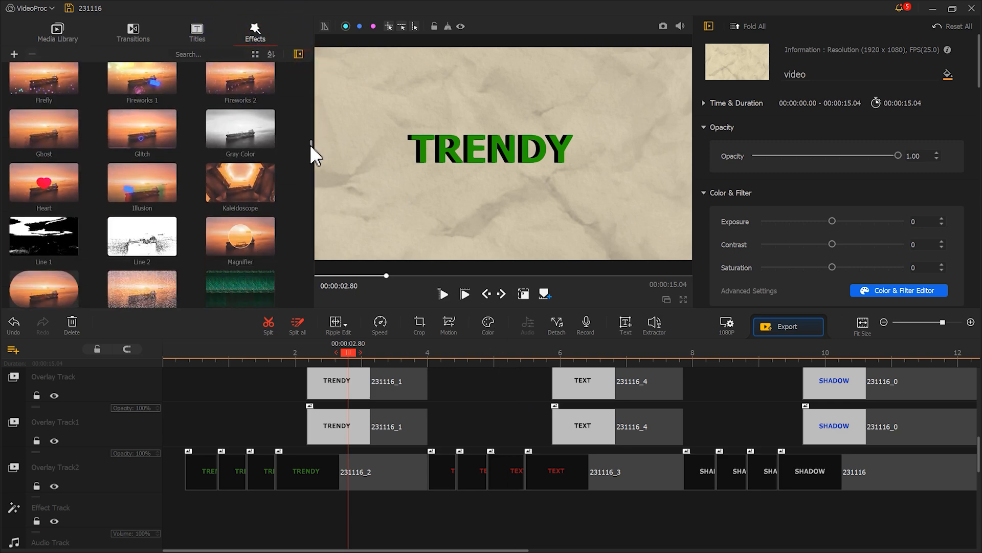
pyautogui.moveTo(145, 136); pyautogui.dragTo(156, 490)
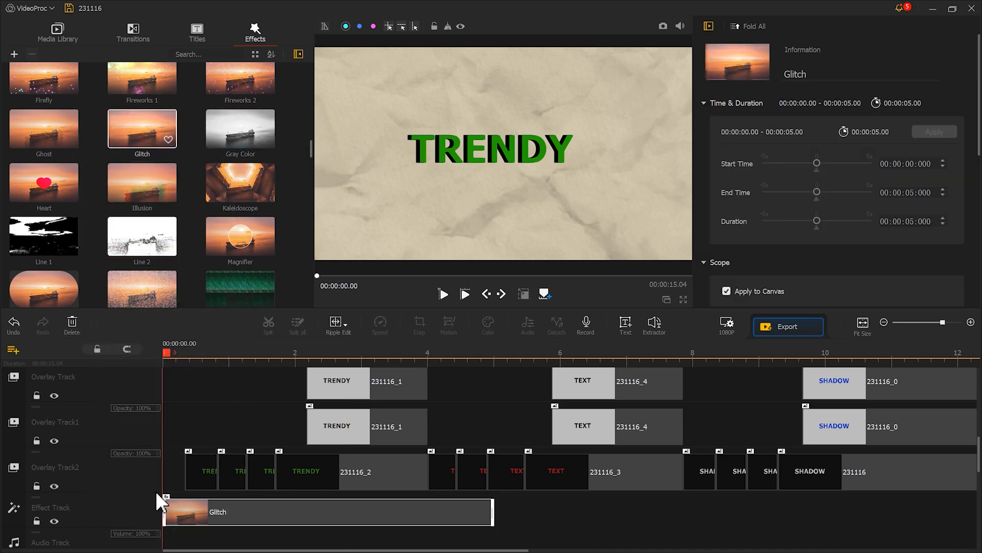
pyautogui.moveTo(494, 511)
pyautogui.mouseDown()
pyautogui.moveTo(944, 510)
pyautogui.moveTo(914, 508)
pyautogui.moveTo(923, 509)
pyautogui.mouseUp()
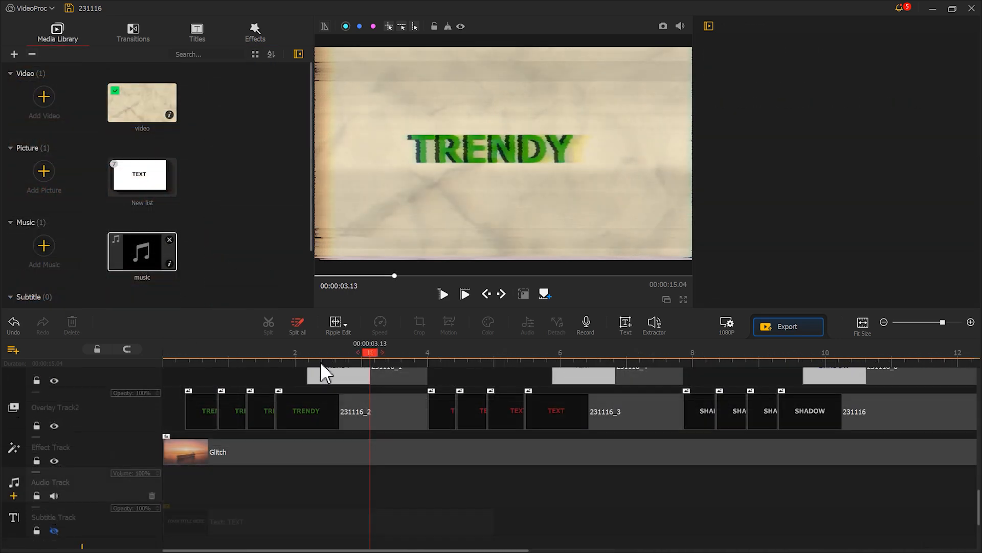
# Place the music file at the start of the audio track and play the project from the beginning
pyautogui.moveTo(152, 256); pyautogui.dragTo(154, 474)
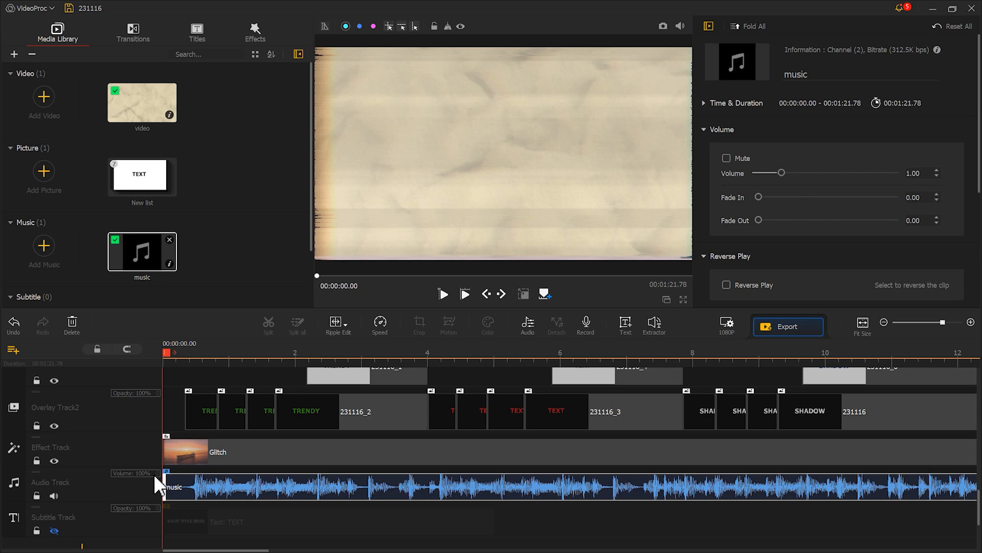
pyautogui.click(443, 295)
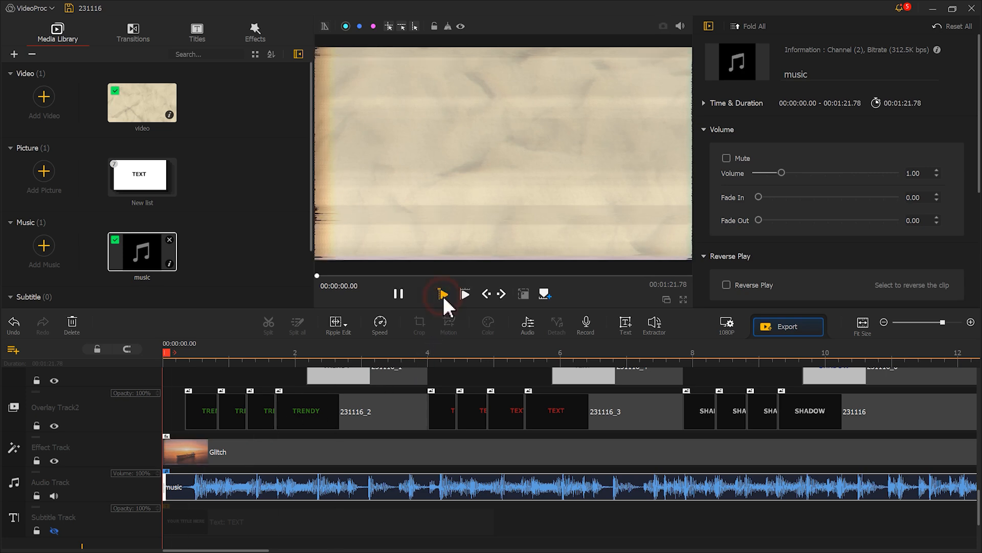